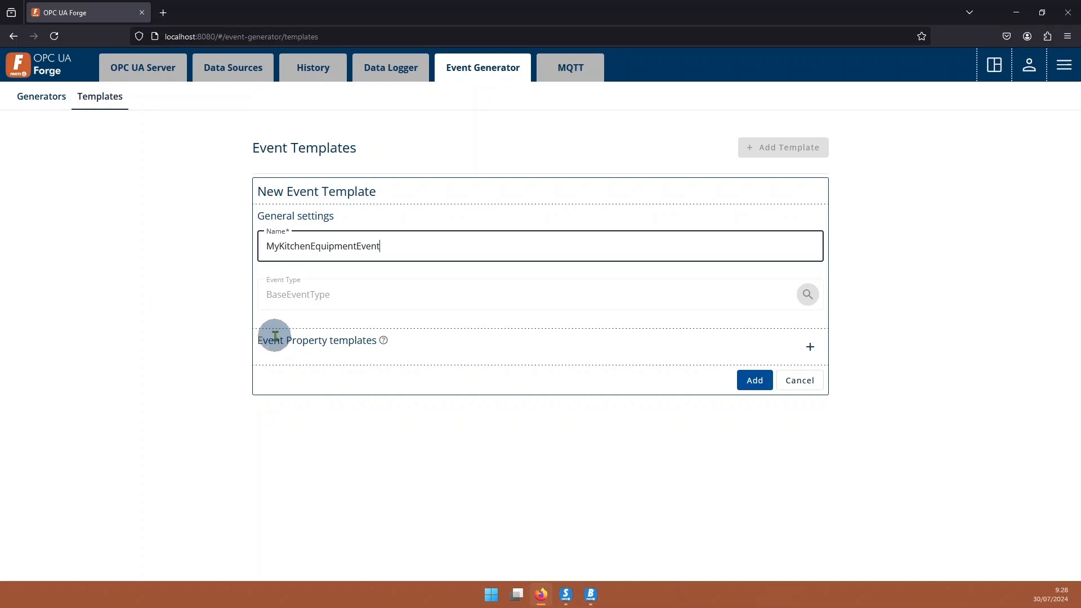
Add an event property template for the BaseEventType Message property with the template text "Parameters: {value1}".
click(808, 345)
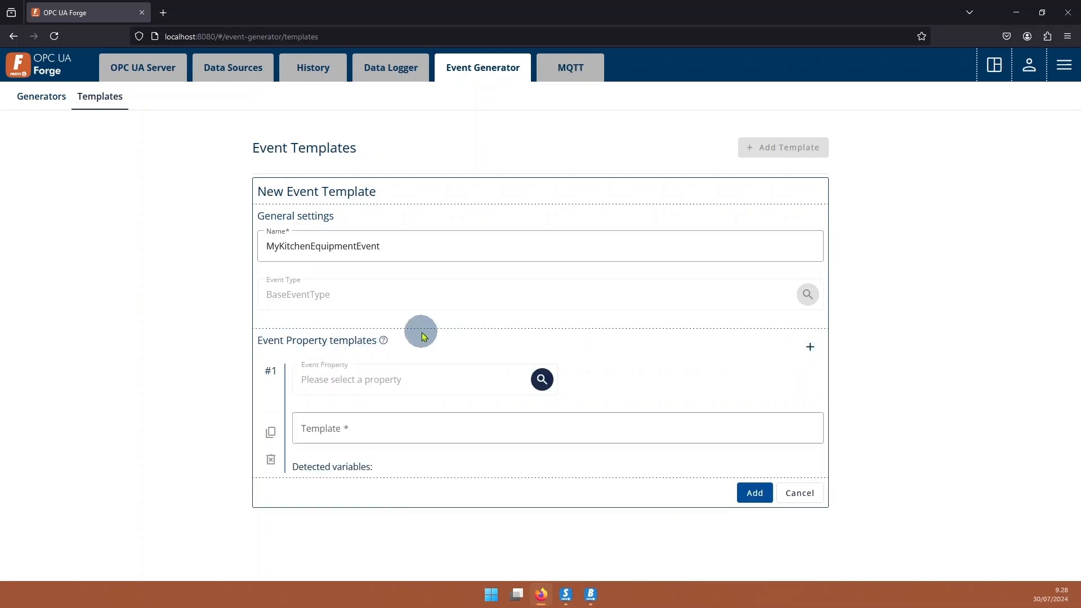
click(542, 379)
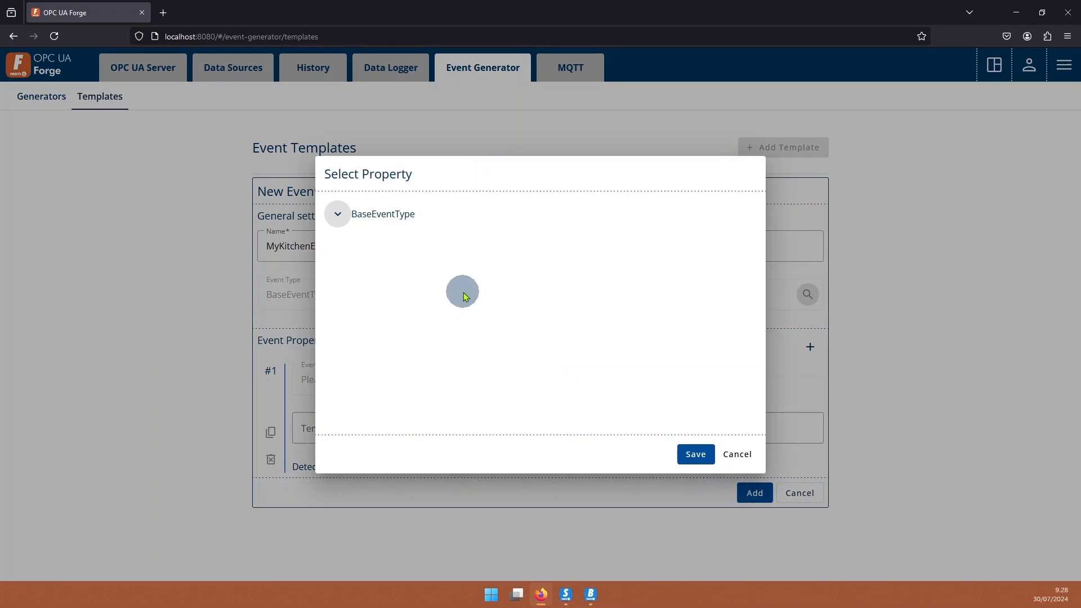
scroll(453, 293, down, 3)
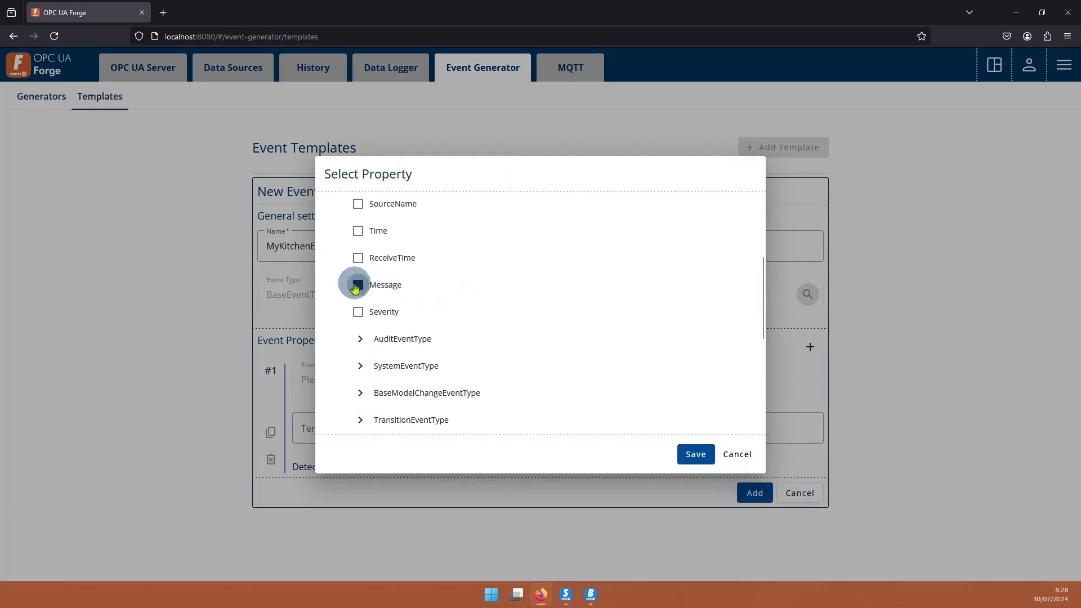
click(687, 450)
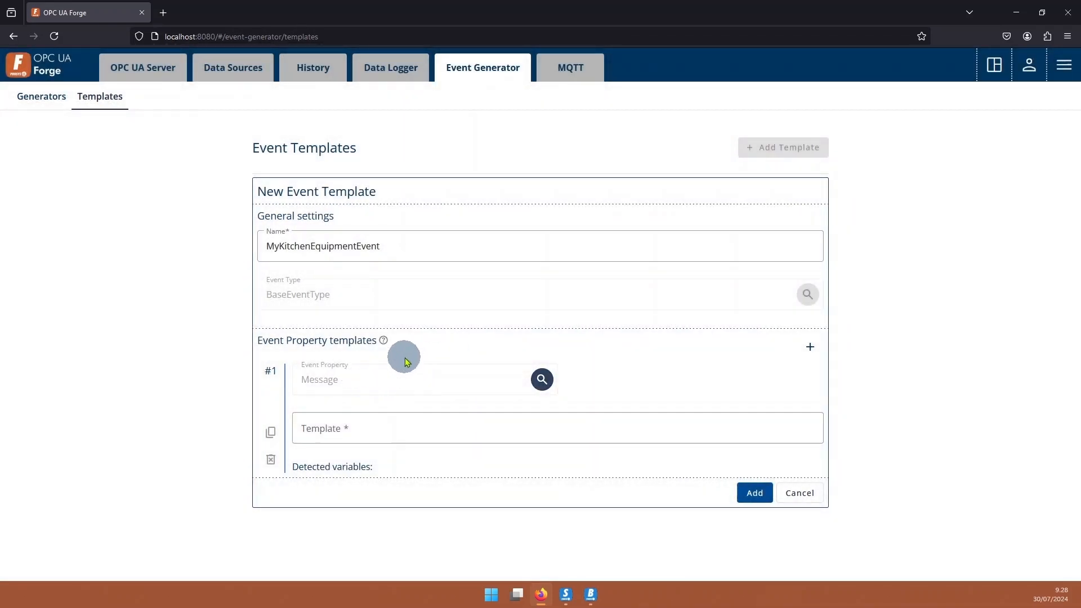
click(383, 427)
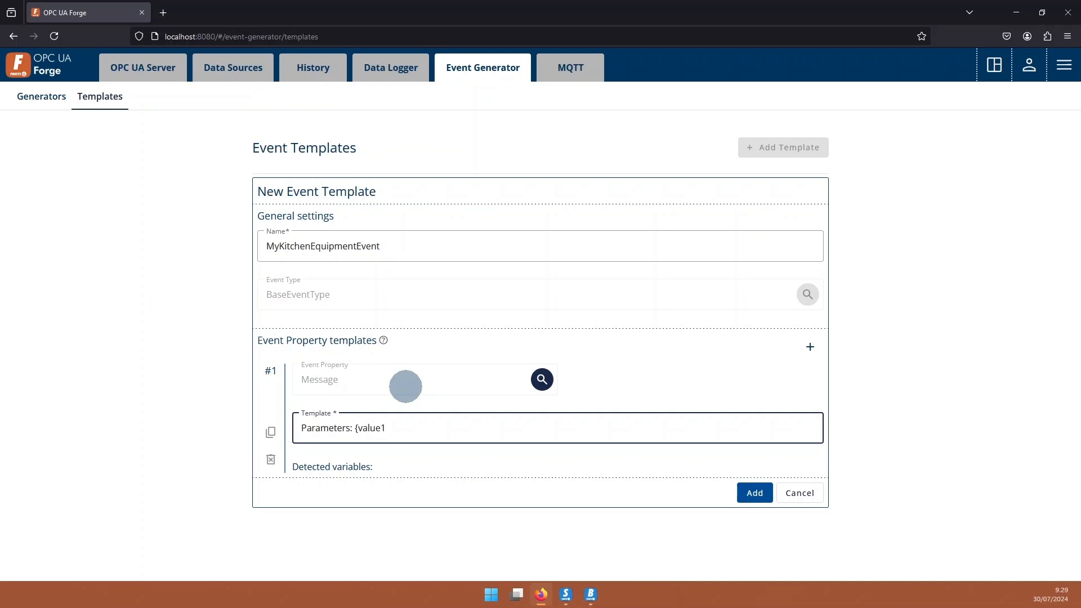
text(})
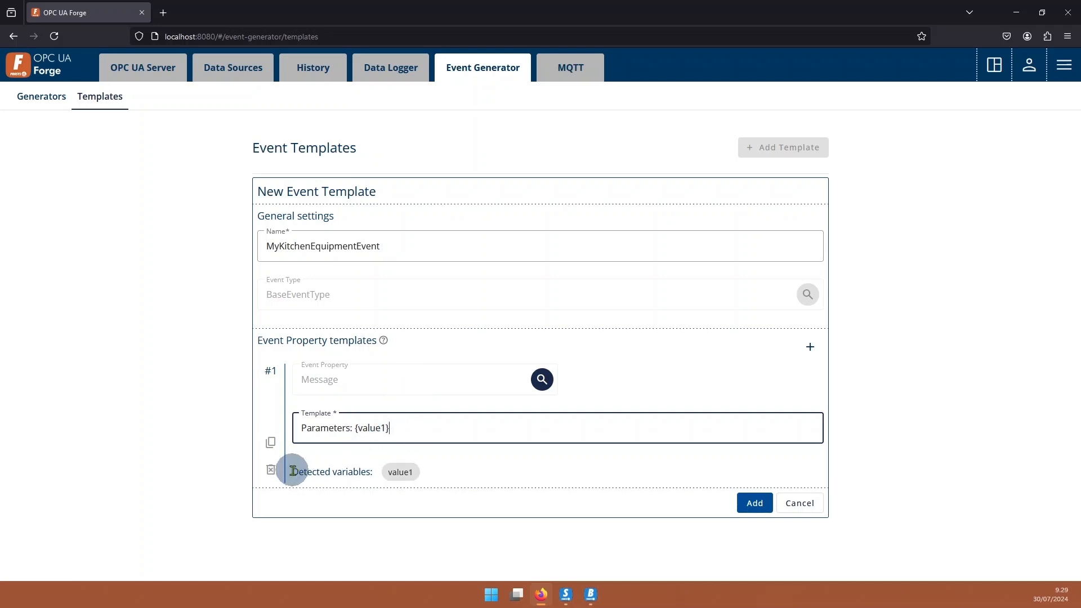
drag(293, 471, 406, 473)
click(457, 460)
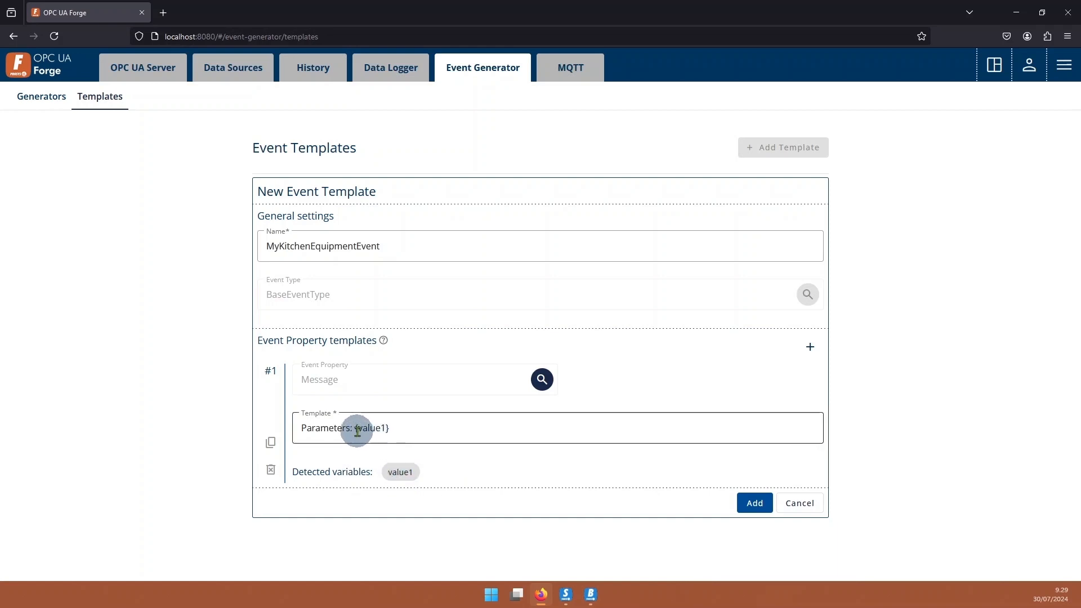
click(397, 428)
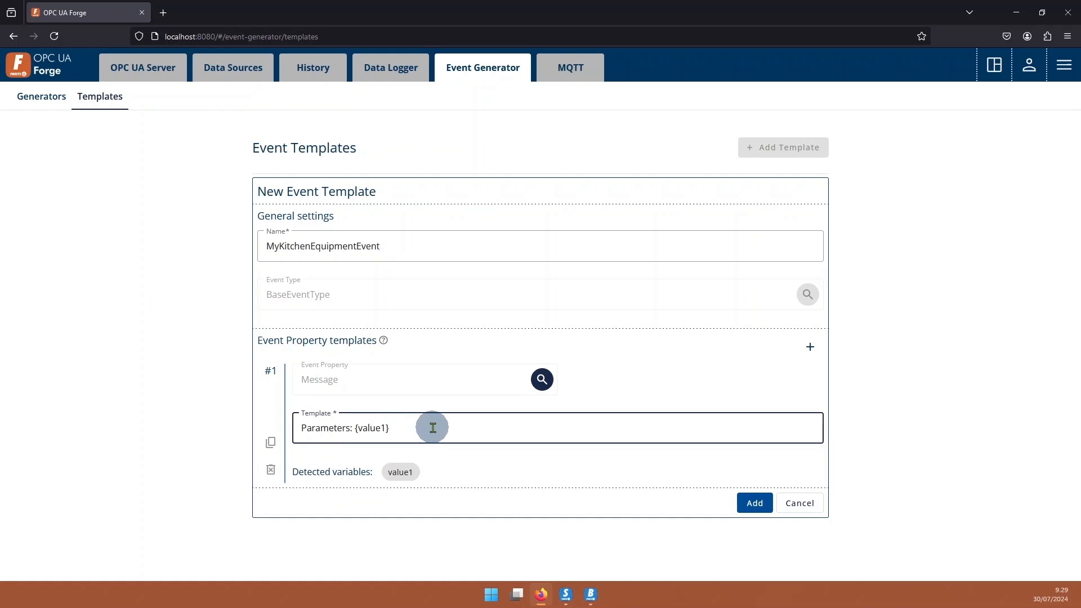
click(301, 429)
drag(301, 428, 347, 426)
click(506, 462)
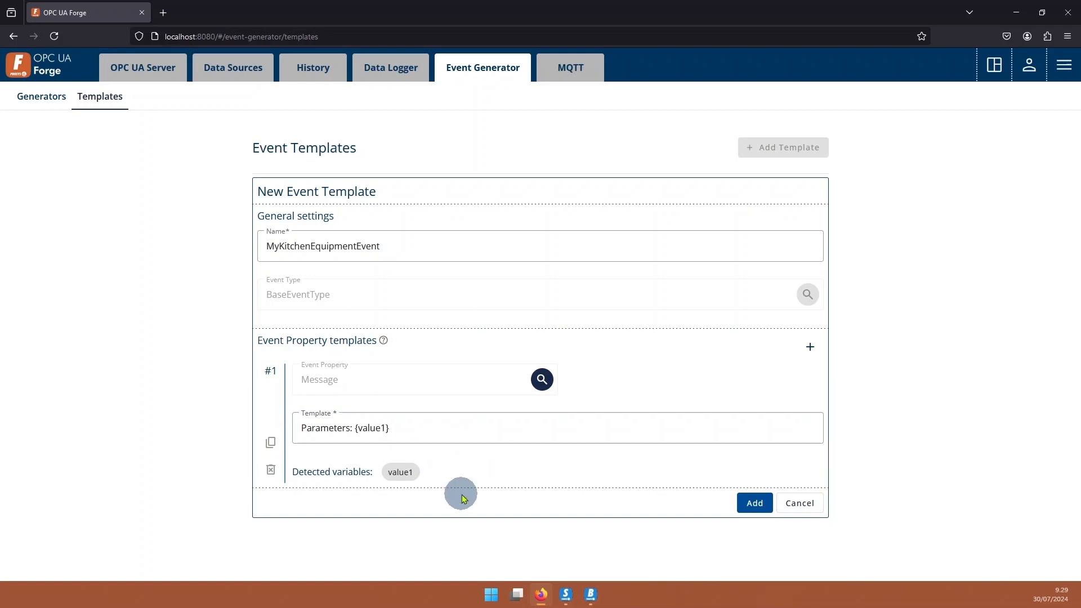
Add a second event property template for the Severity property with the template value 300.
click(813, 346)
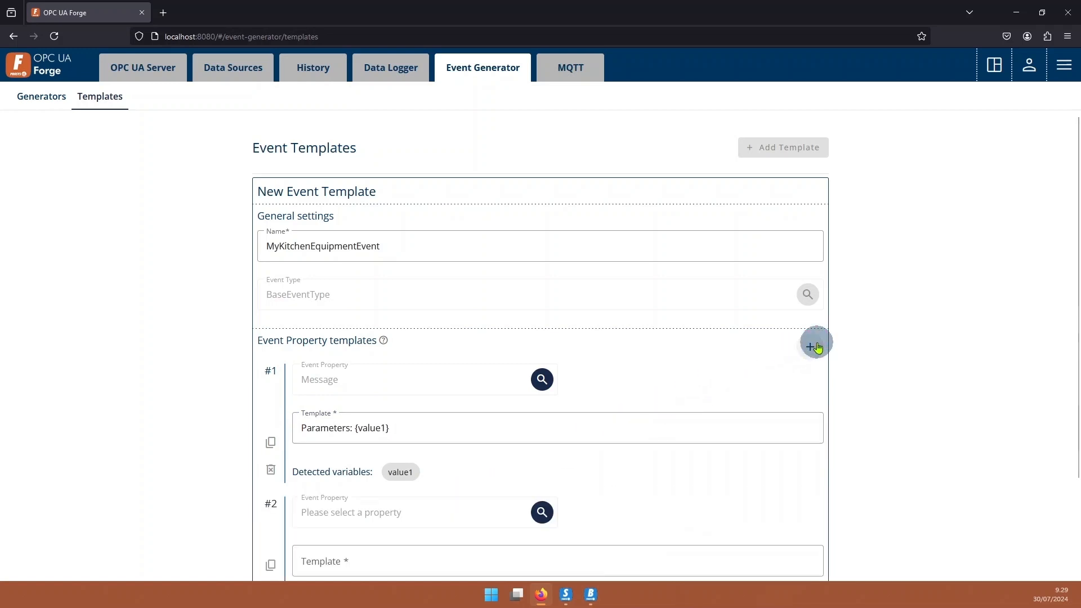
scroll(738, 378, down, 3)
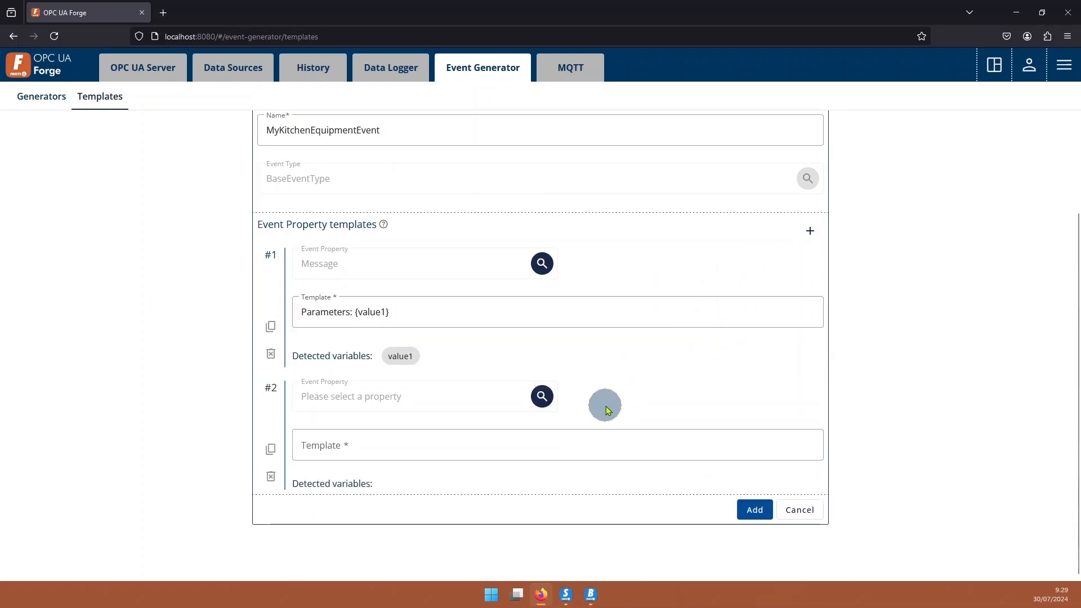
click(539, 396)
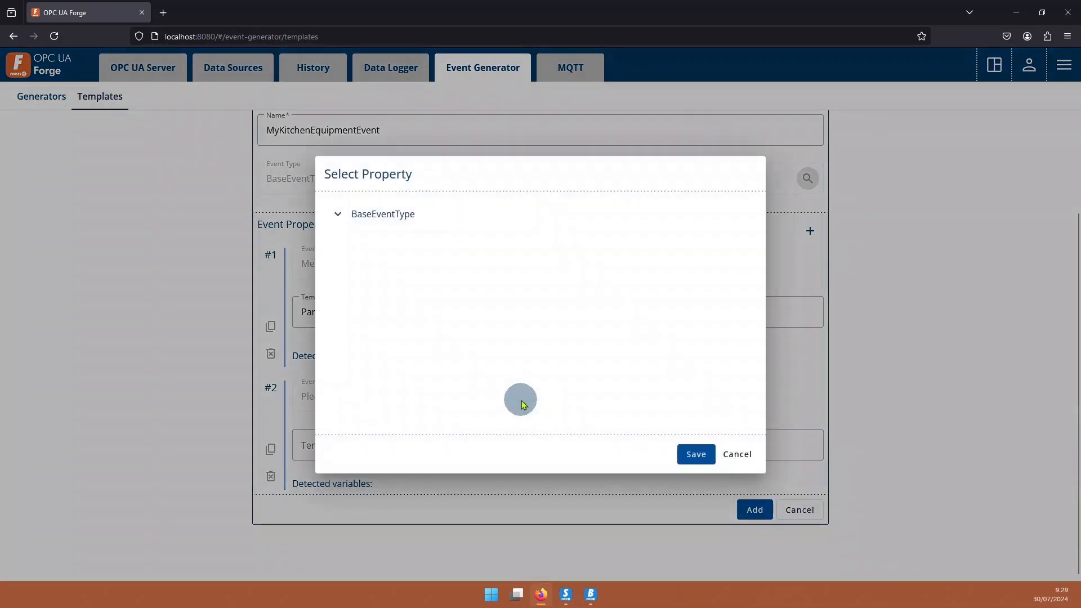
scroll(380, 336, down, 3)
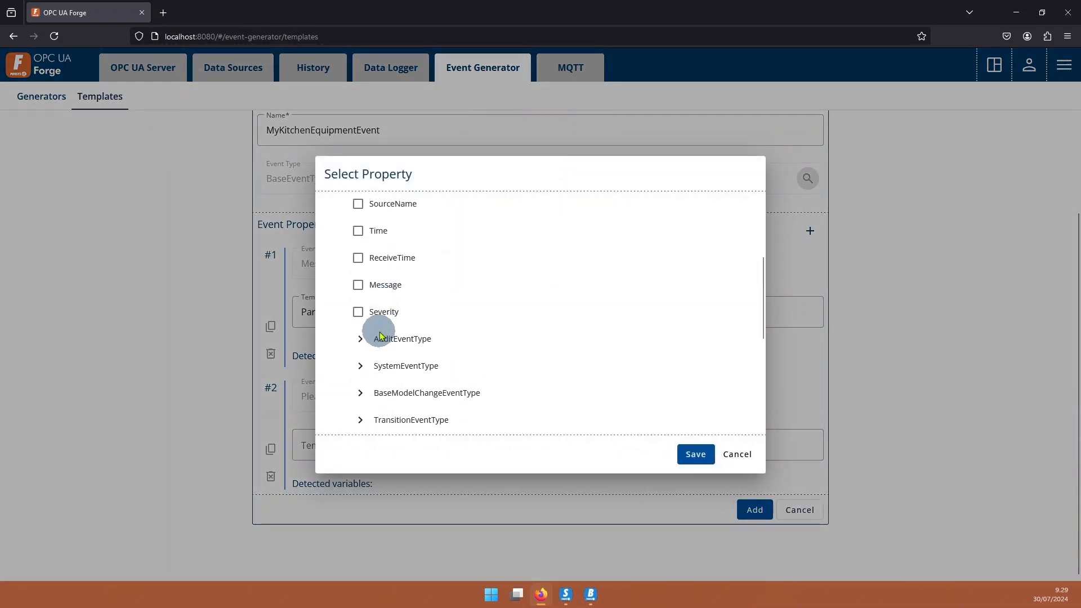
click(359, 312)
click(694, 453)
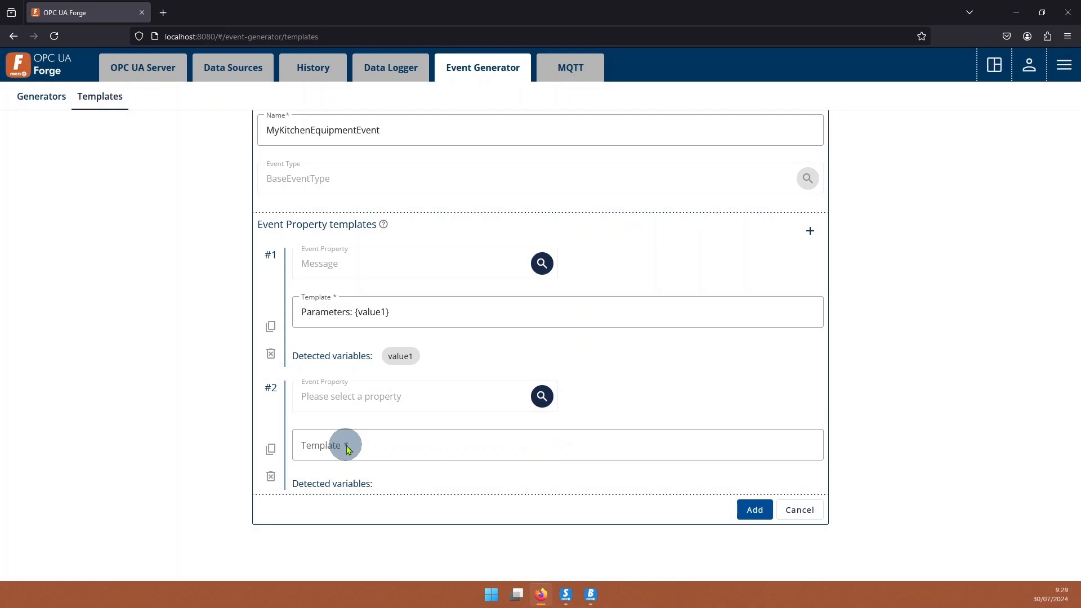
click(347, 447)
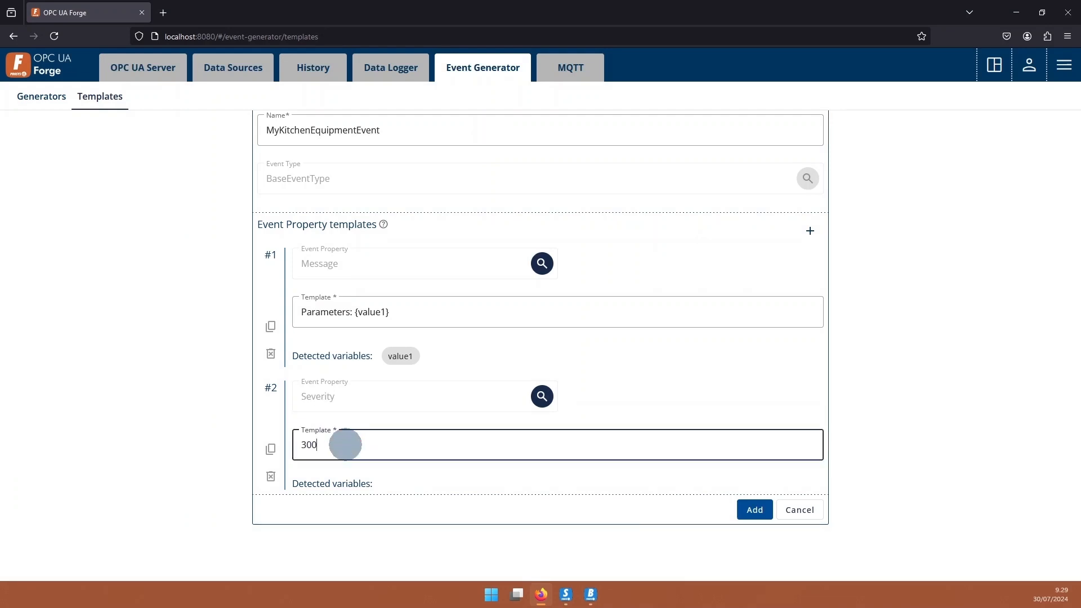
Review the Message and Severity entries and add the MyKitchenEquipmentEvent template.
scroll(479, 450, up, 1)
scroll(478, 438, up, 2)
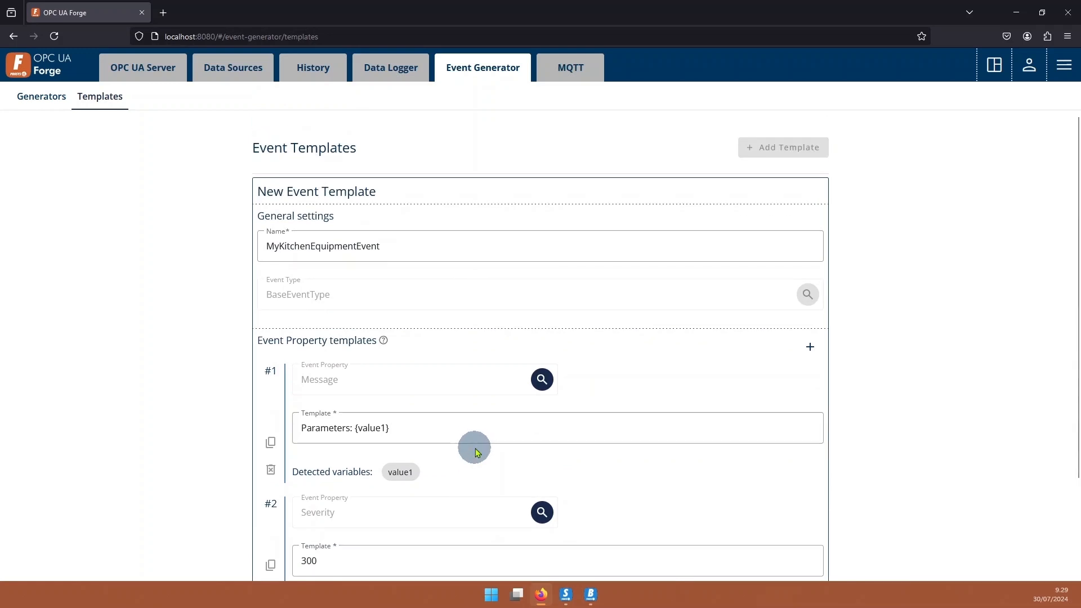
scroll(496, 417, down, 3)
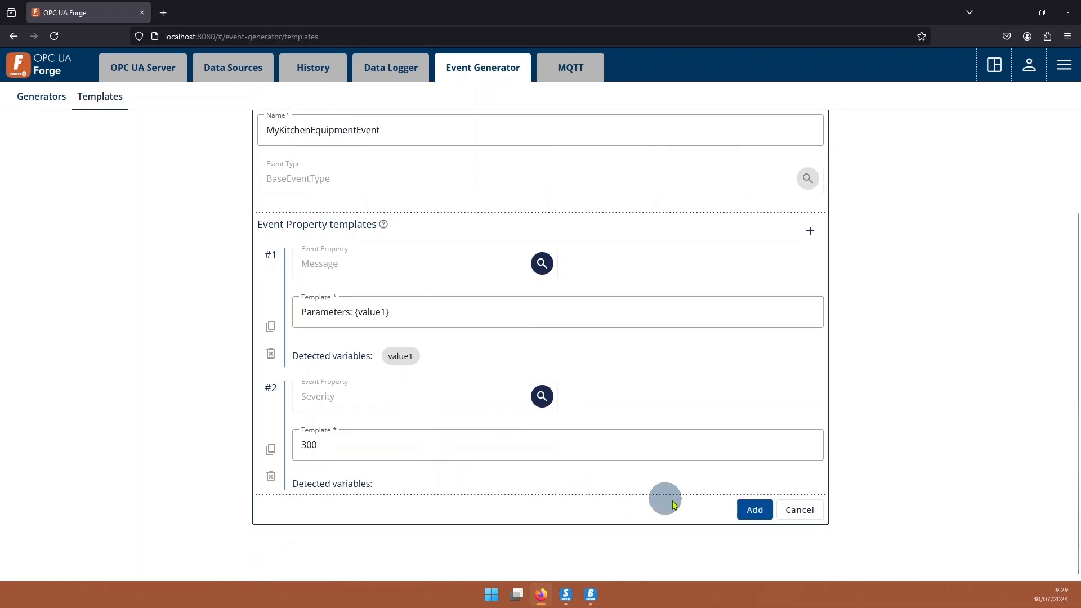
click(755, 510)
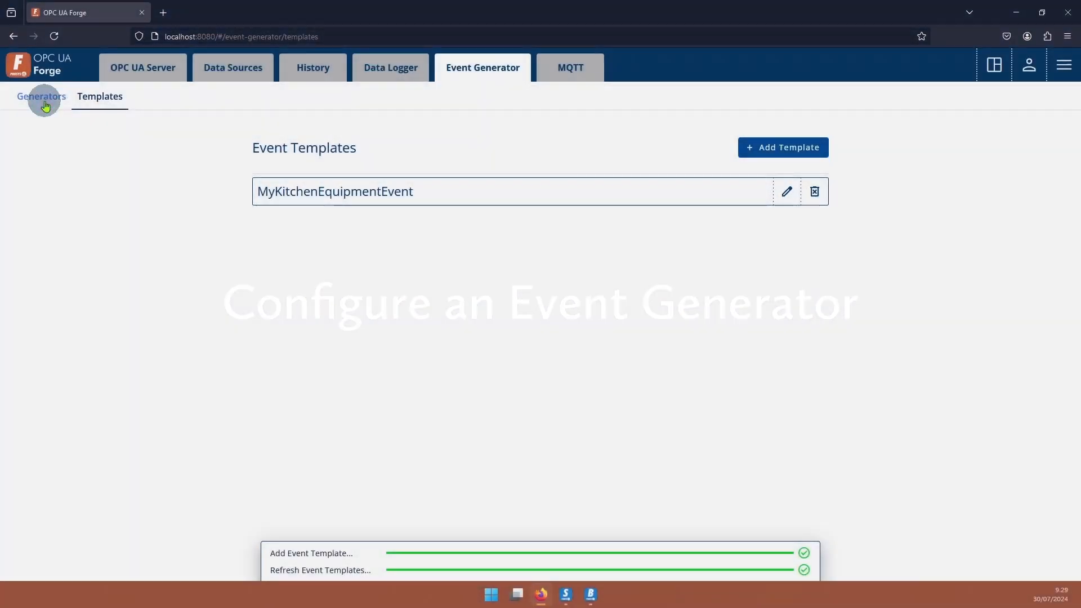
Start a new event generator and name it MyCoffee.
click(42, 97)
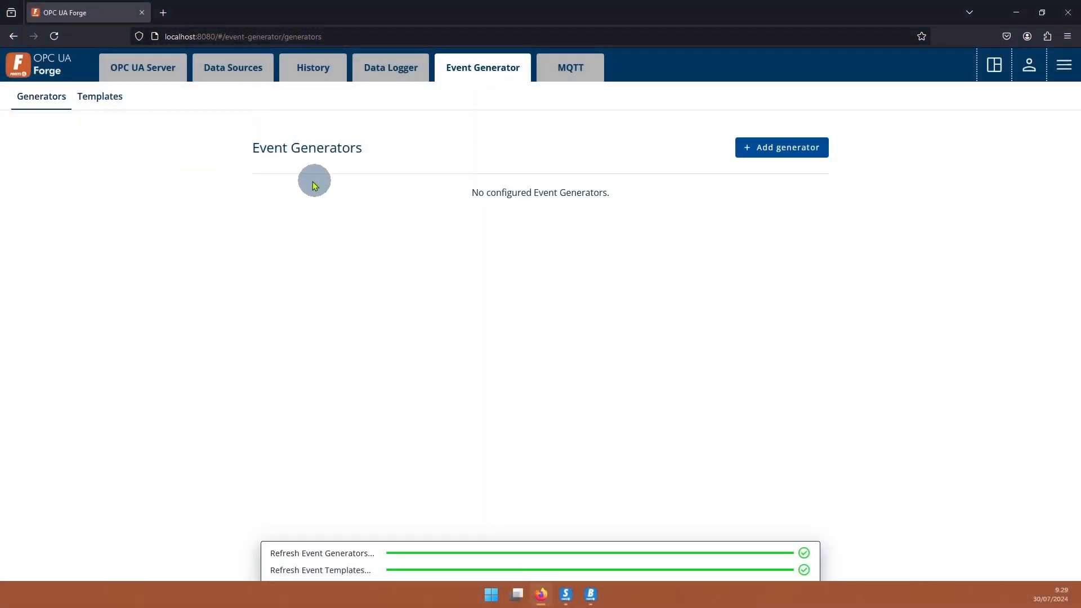
click(781, 150)
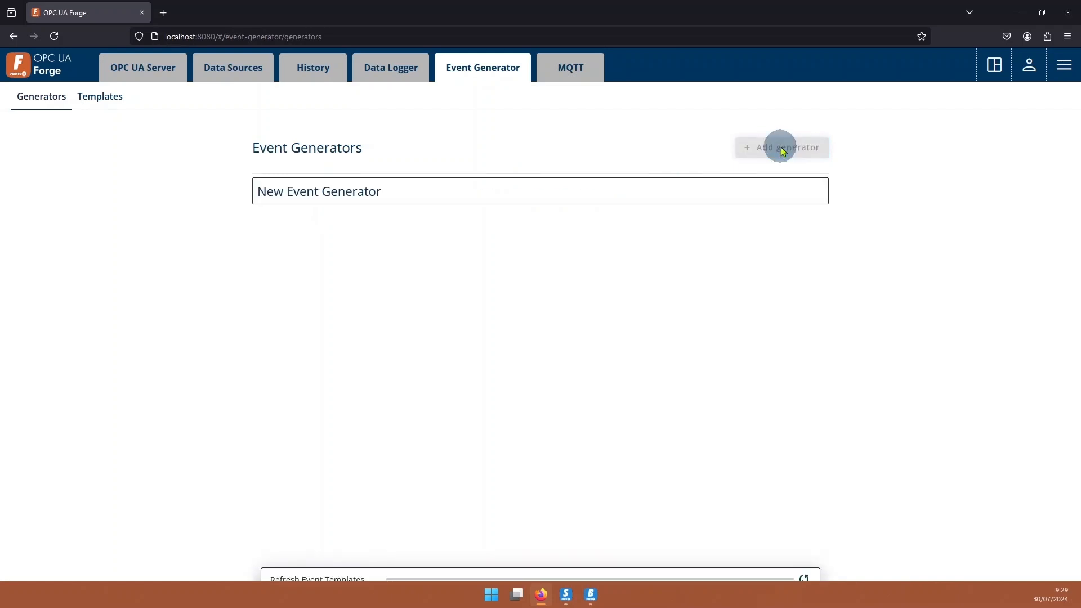
scroll(327, 268, down, 2)
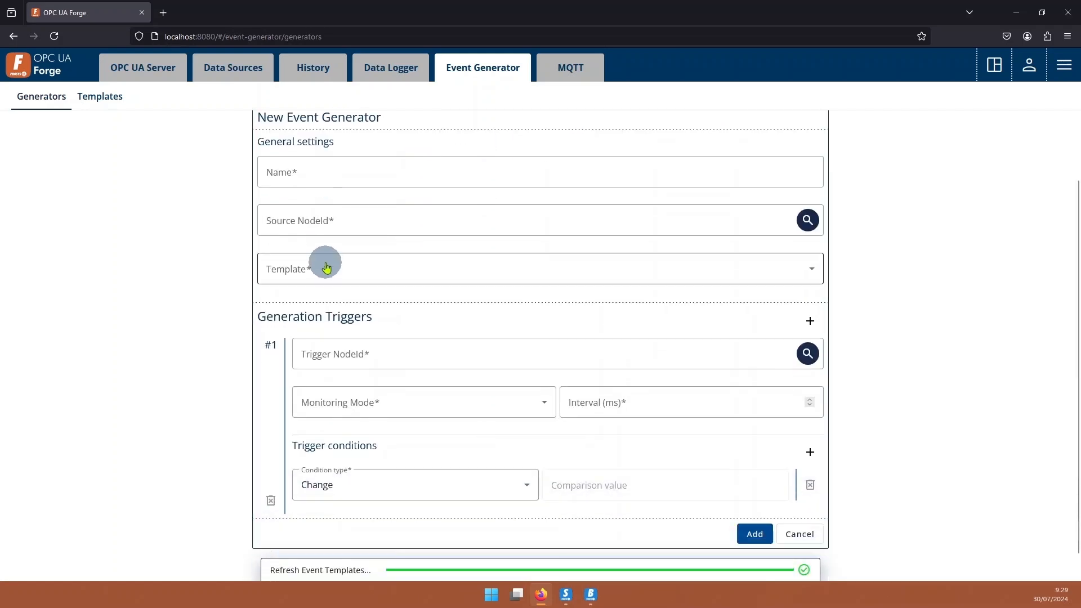
scroll(327, 268, up, 2)
click(343, 246)
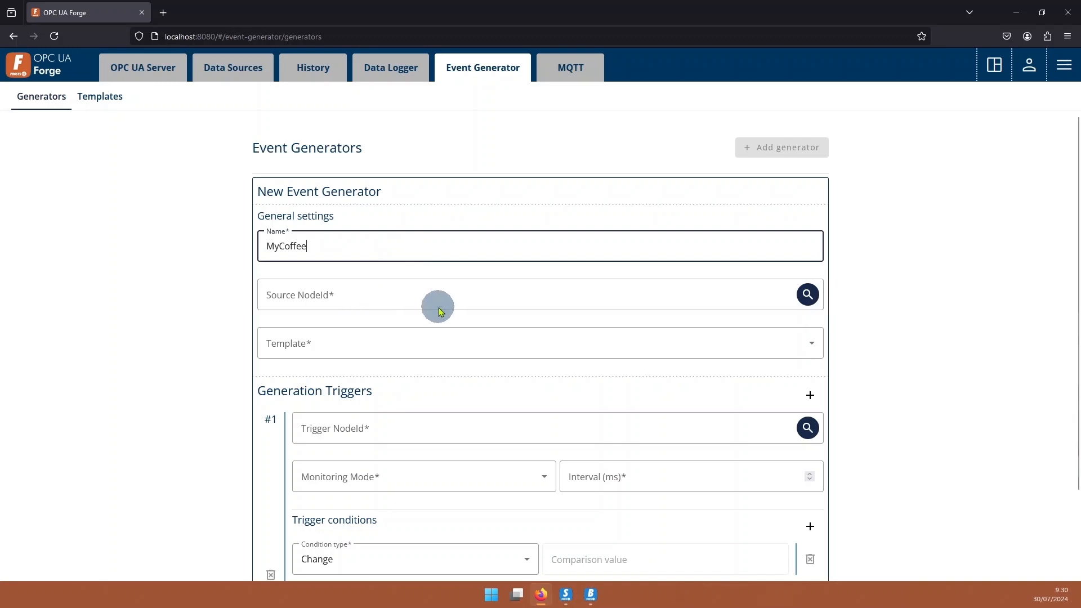
Set the generator's source node to the MyCoffee object under Root > MyKitchen.
click(807, 295)
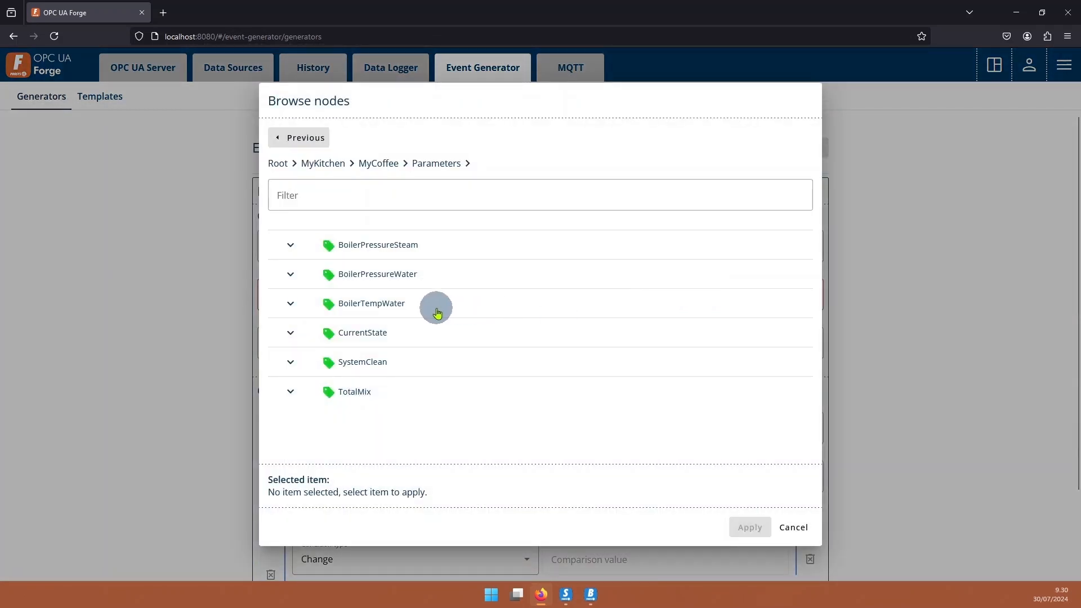
click(379, 164)
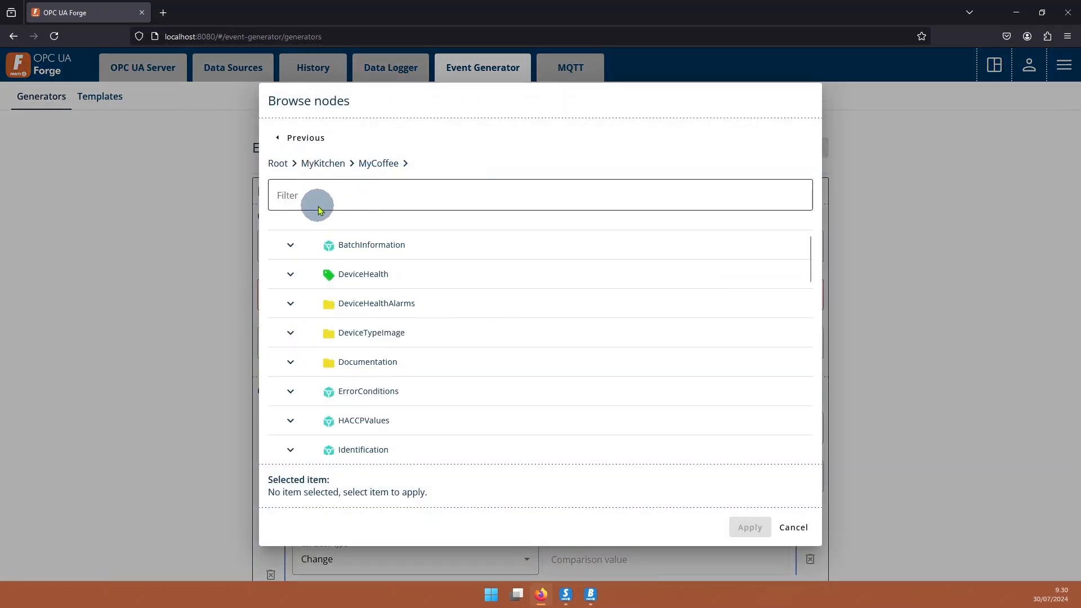
click(278, 164)
click(287, 359)
click(360, 243)
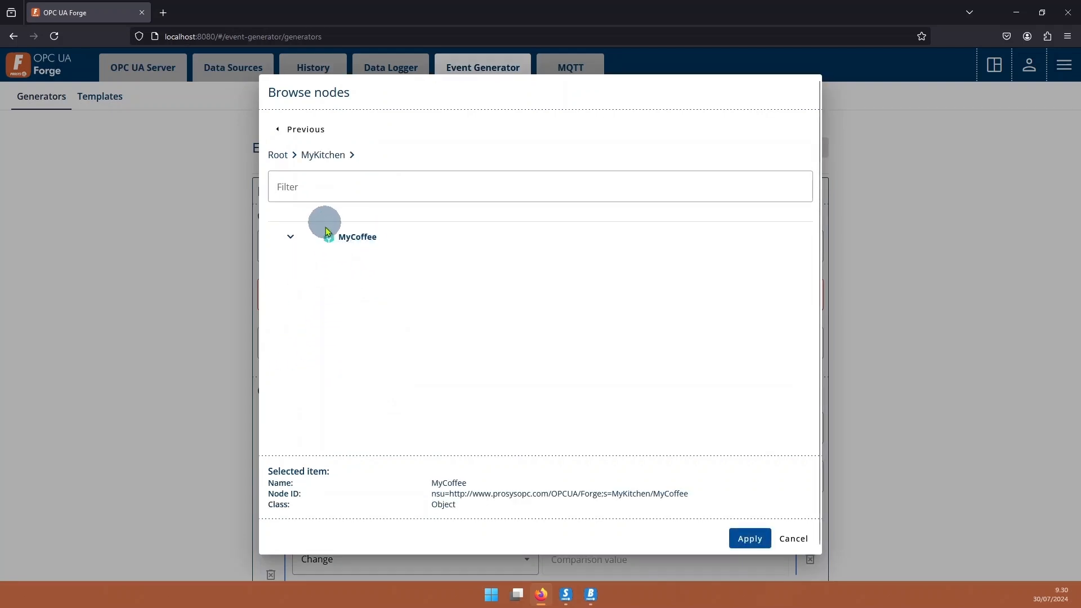
click(750, 538)
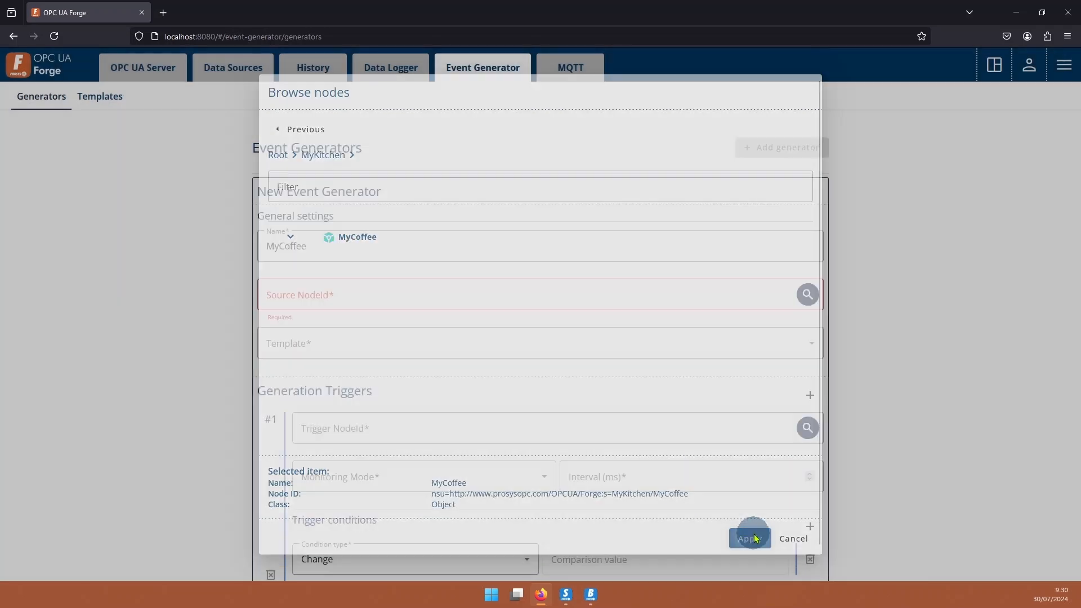
Assign the MyKitchenEquipmentEvent template to the new event generator.
scroll(445, 313, down, 3)
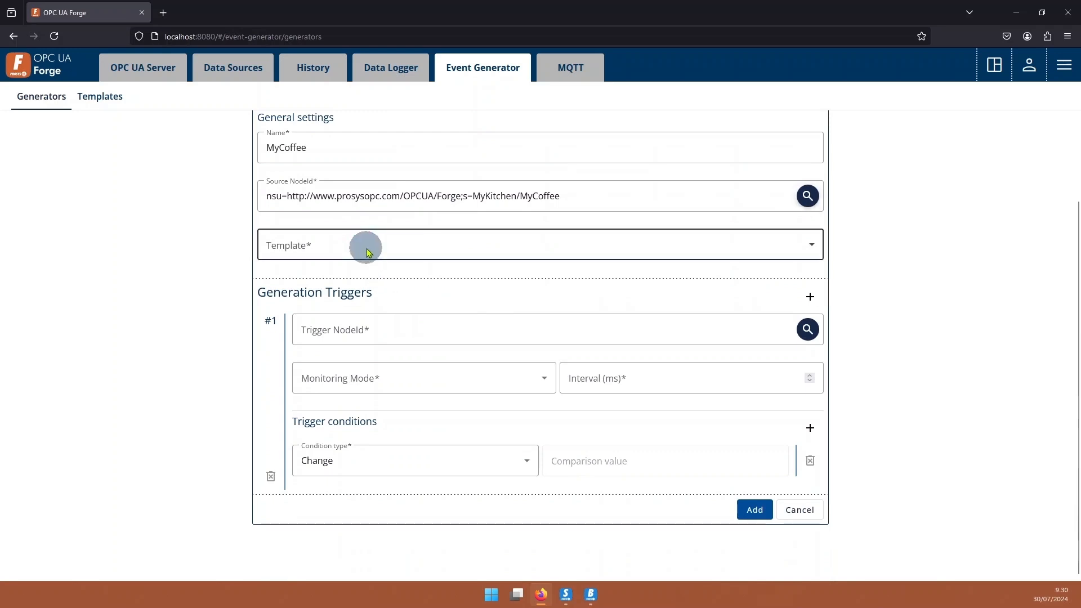
click(362, 245)
click(400, 279)
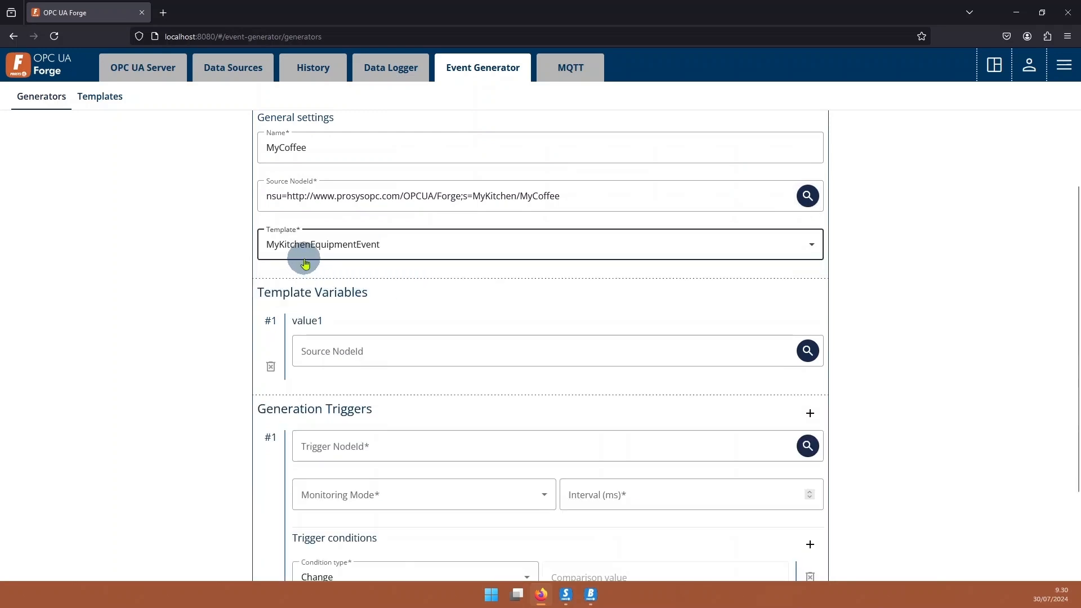
scroll(445, 247, down, 1)
scroll(389, 222, up, 3)
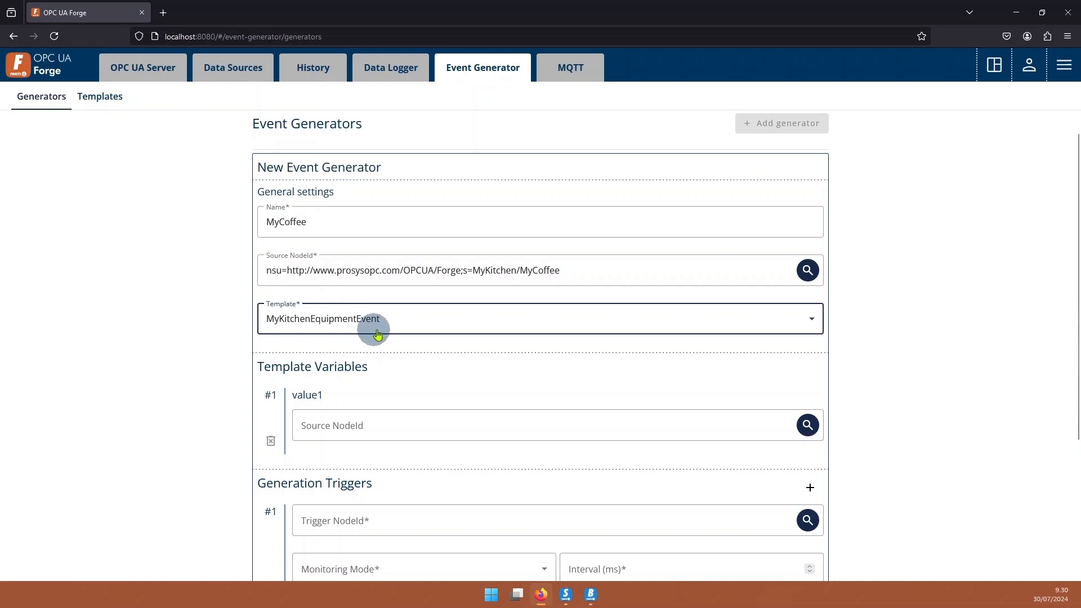
Link the template variable value1 to the BoilerPressureSteam node under MyKitchen > MyCoffee > Parameters.
scroll(395, 343, down, 1)
scroll(361, 345, down, 1)
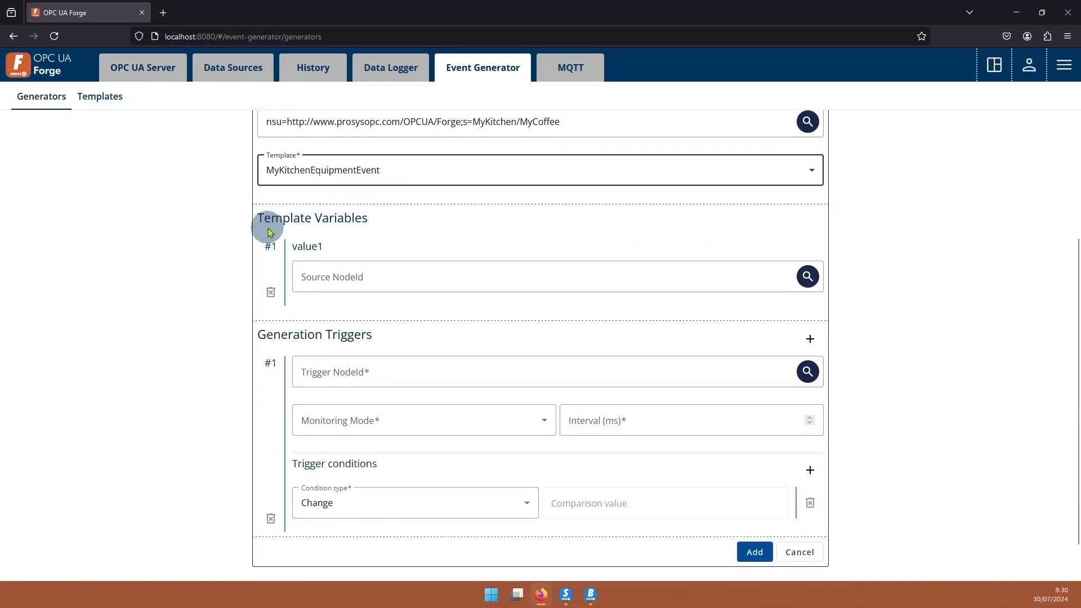
drag(257, 218, 369, 219)
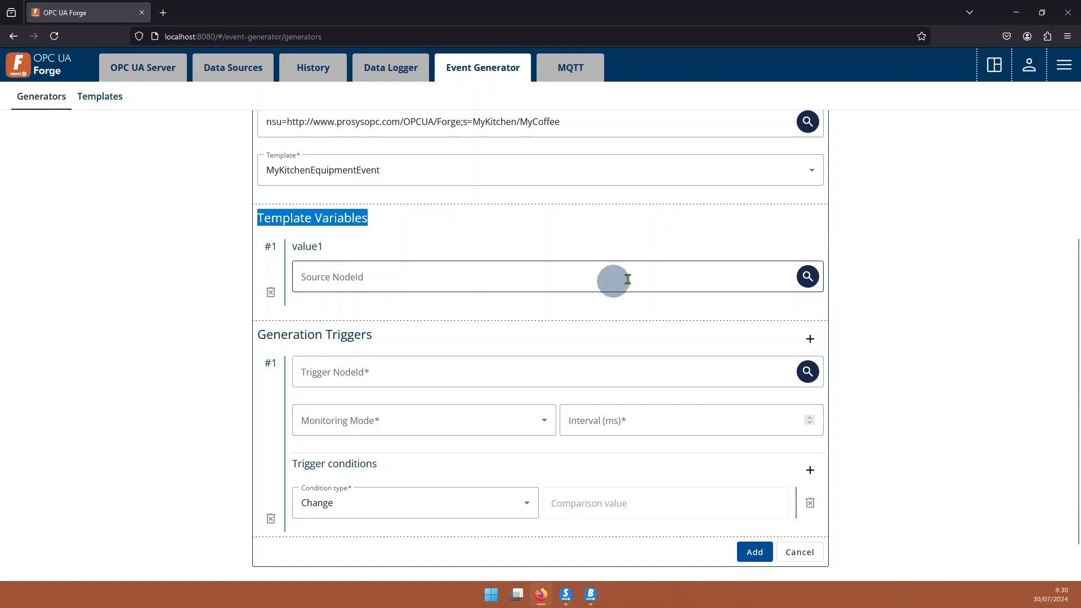
click(808, 276)
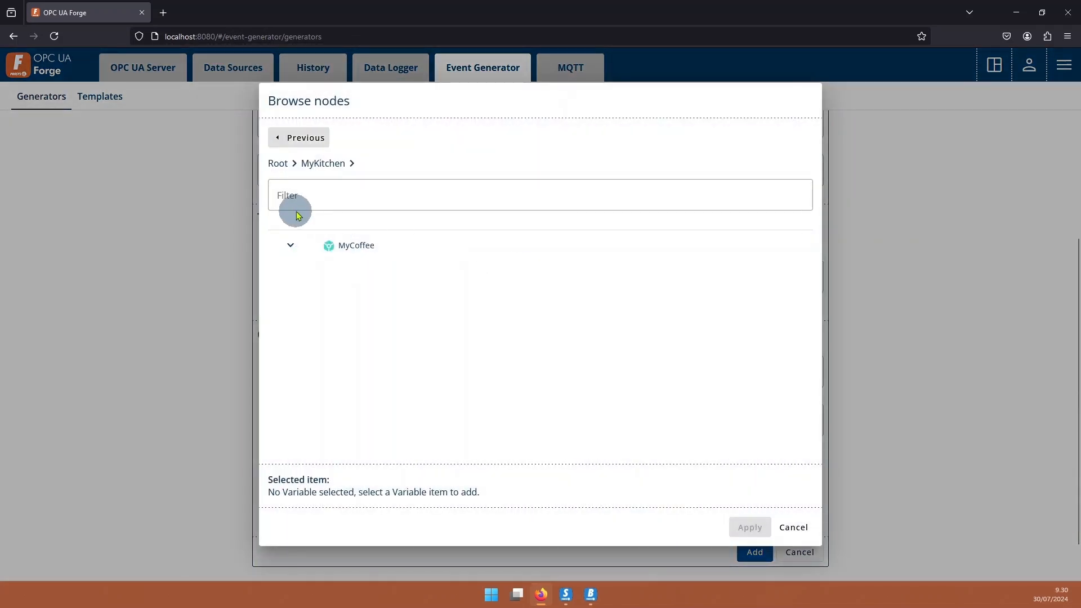
click(285, 248)
scroll(290, 249, down, 5)
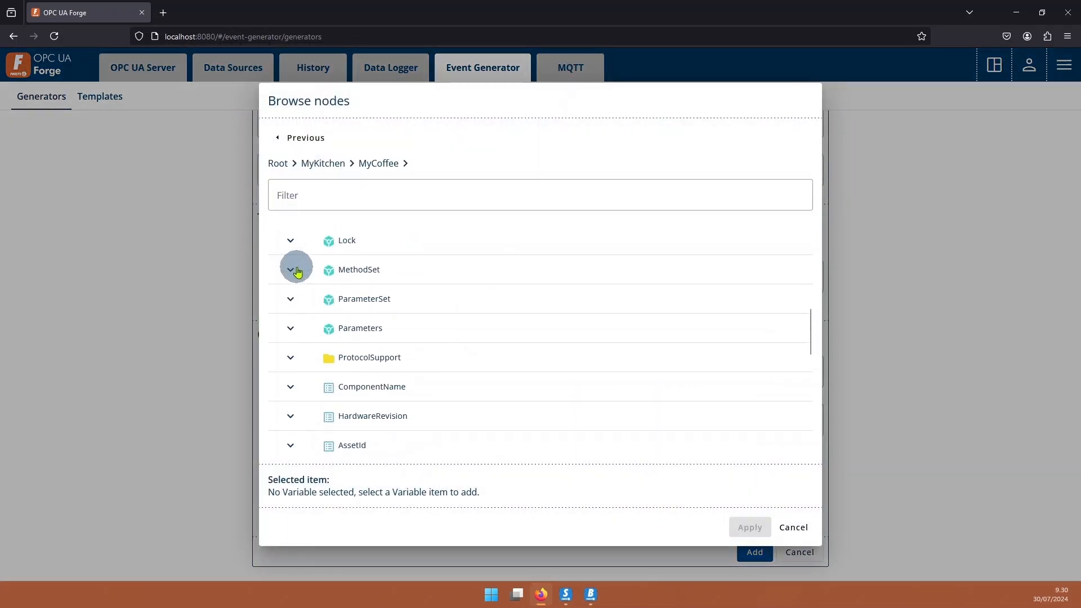
click(290, 329)
click(374, 248)
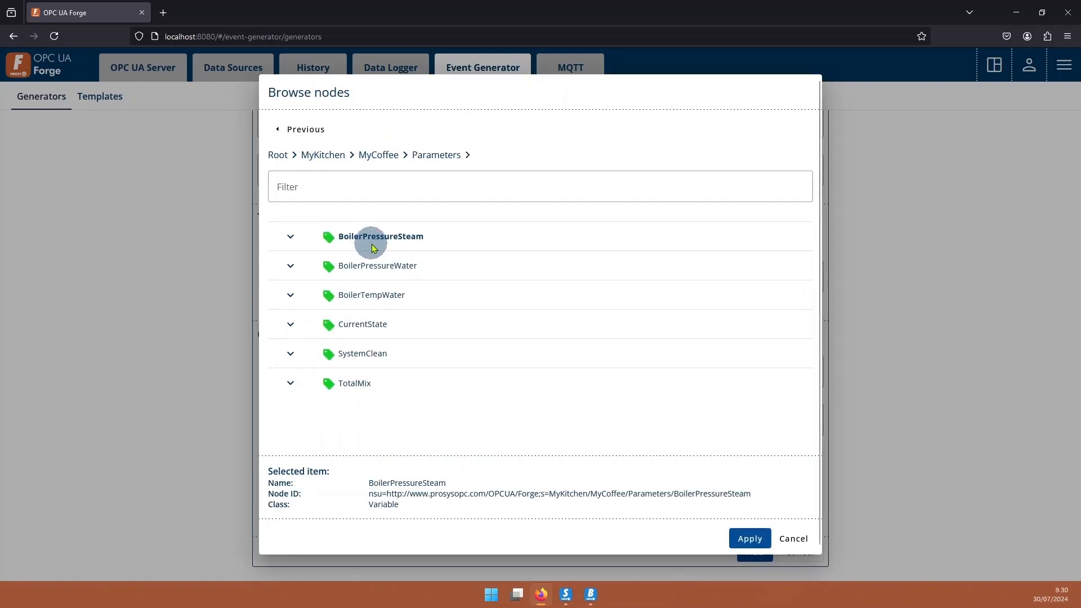
click(733, 540)
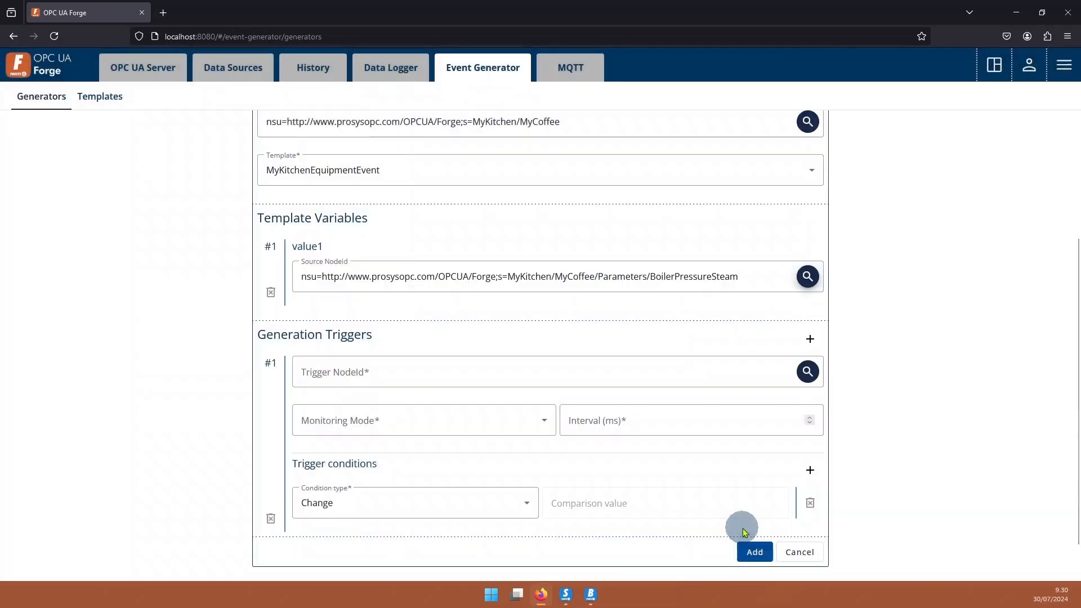
Set the first generation trigger's node to BoilerPressureSteam under MyKitchen > MyCoffee > Parameters.
click(454, 307)
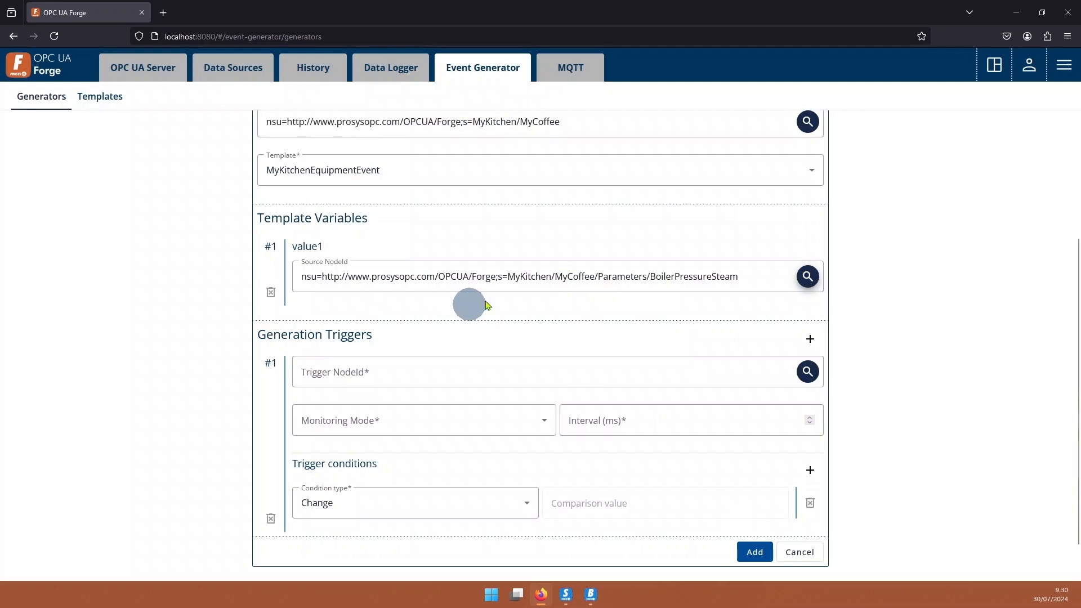
scroll(472, 309, down, 1)
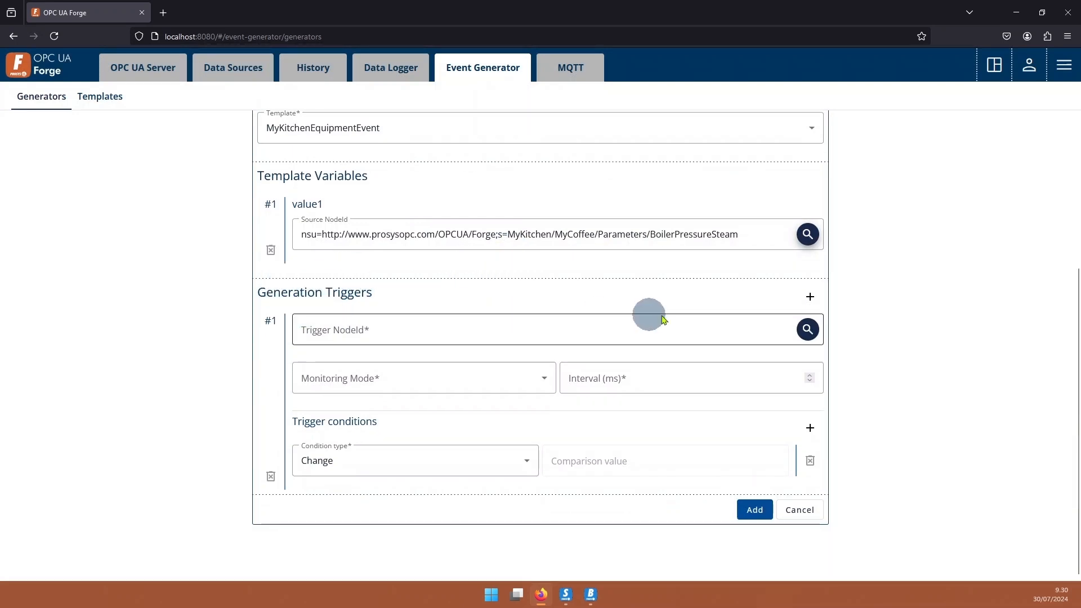
click(808, 329)
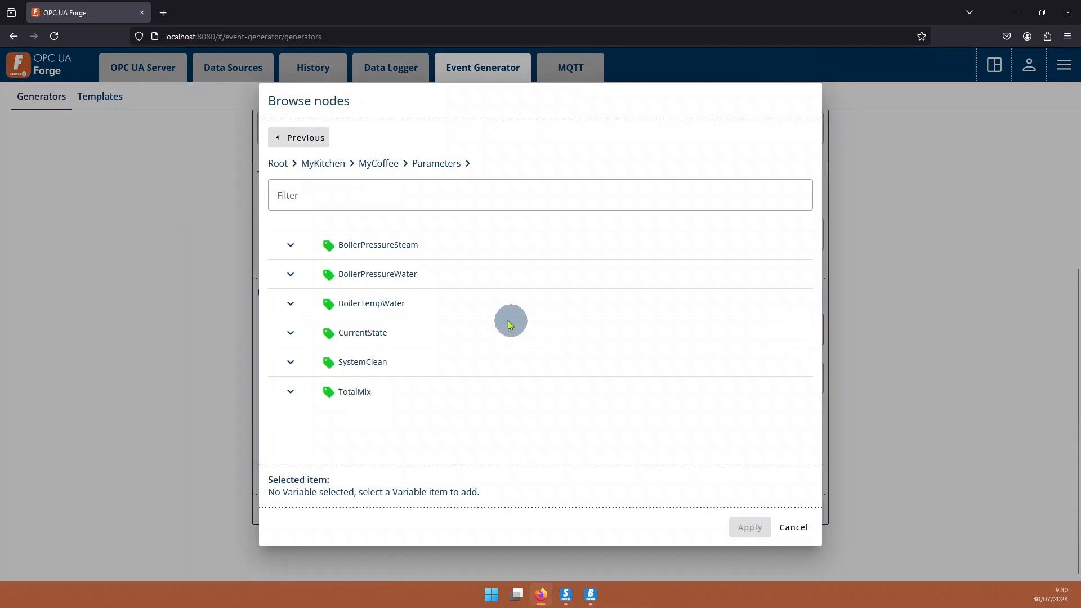
click(376, 251)
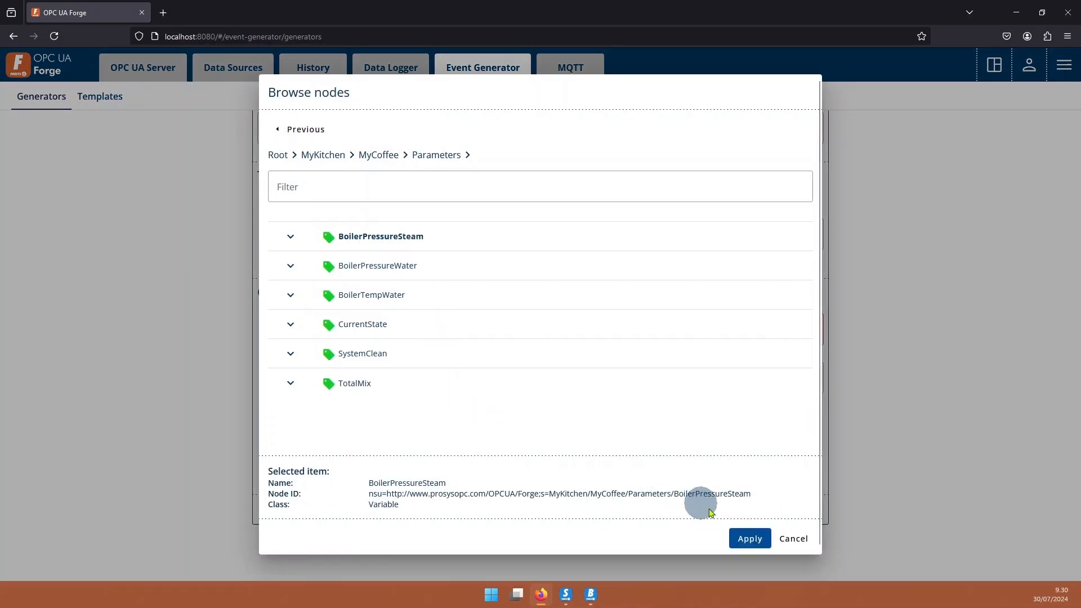
click(748, 540)
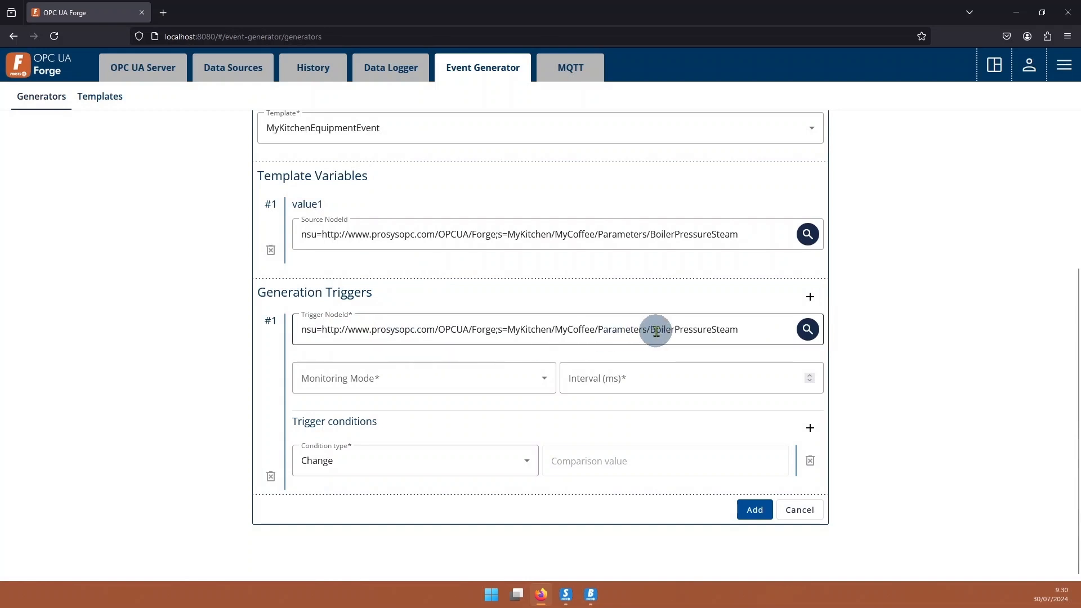
Set the trigger's monitoring mode to Subscription with an interval of 500 ms.
click(409, 380)
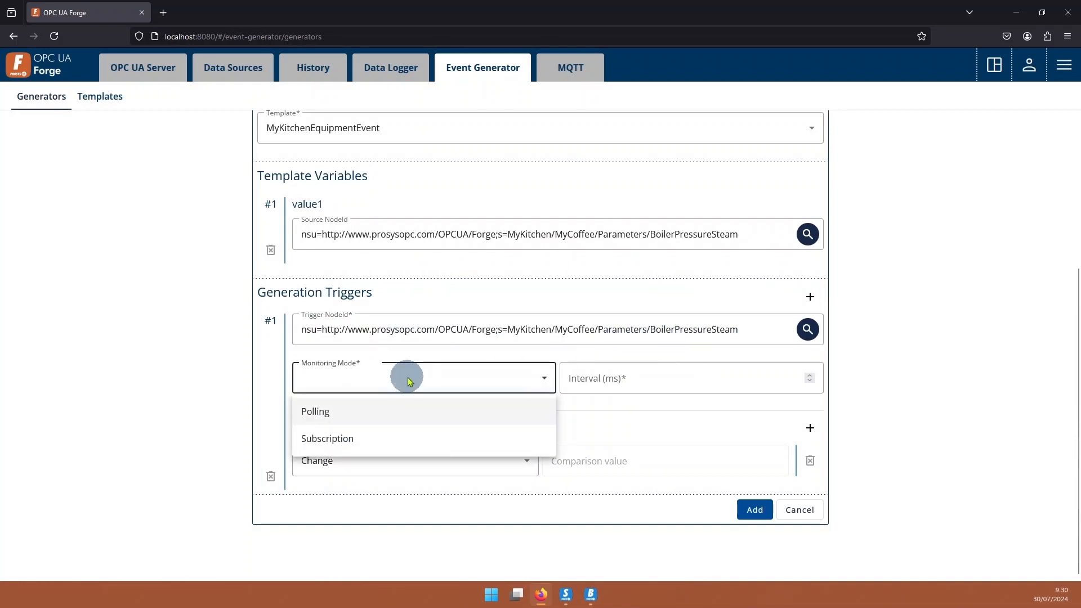
click(332, 439)
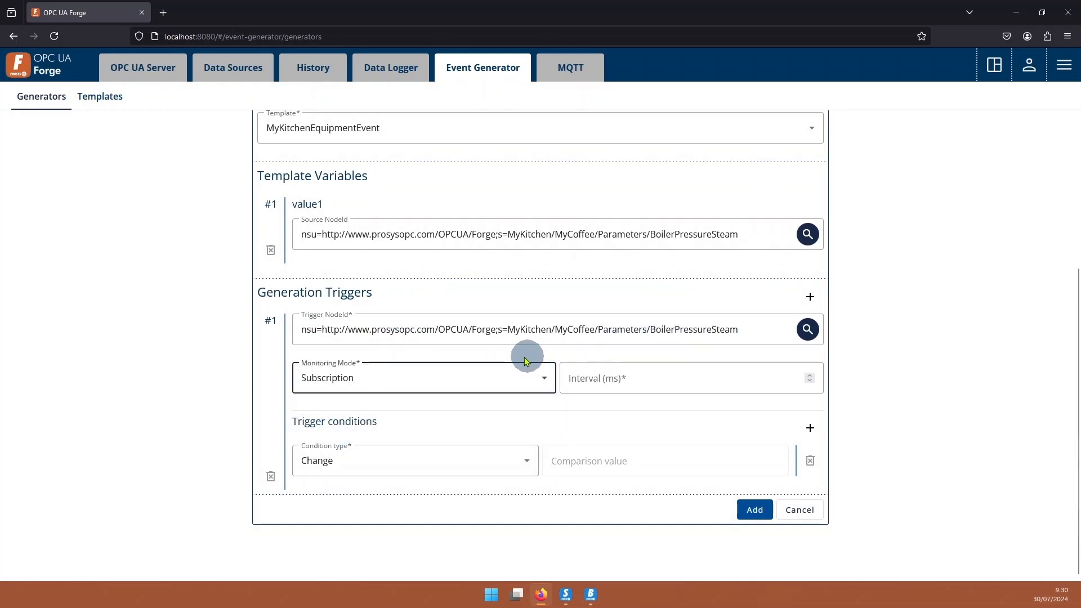
click(680, 383)
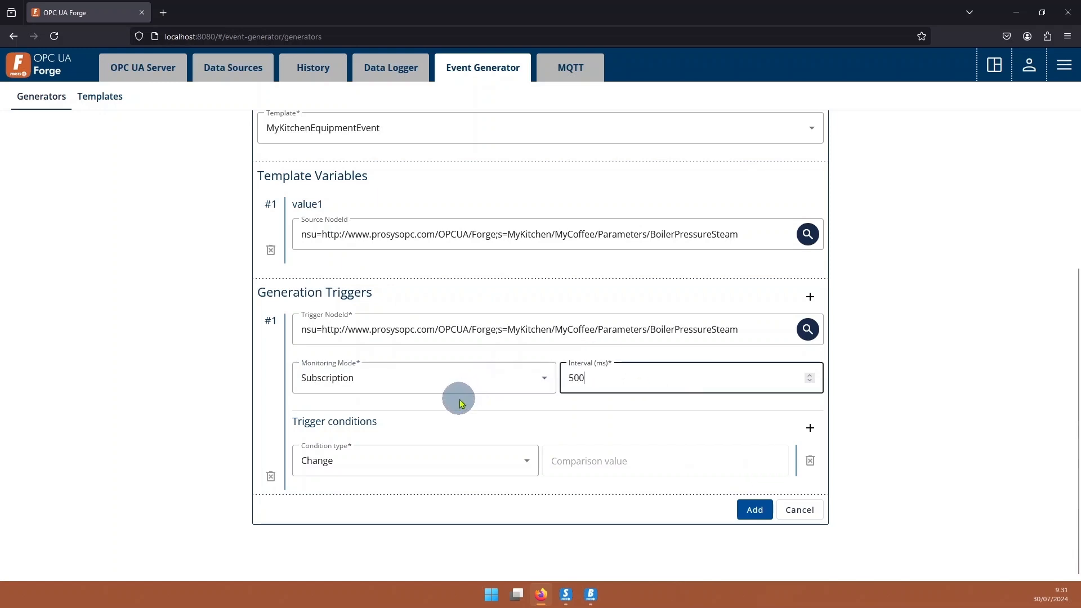
click(607, 411)
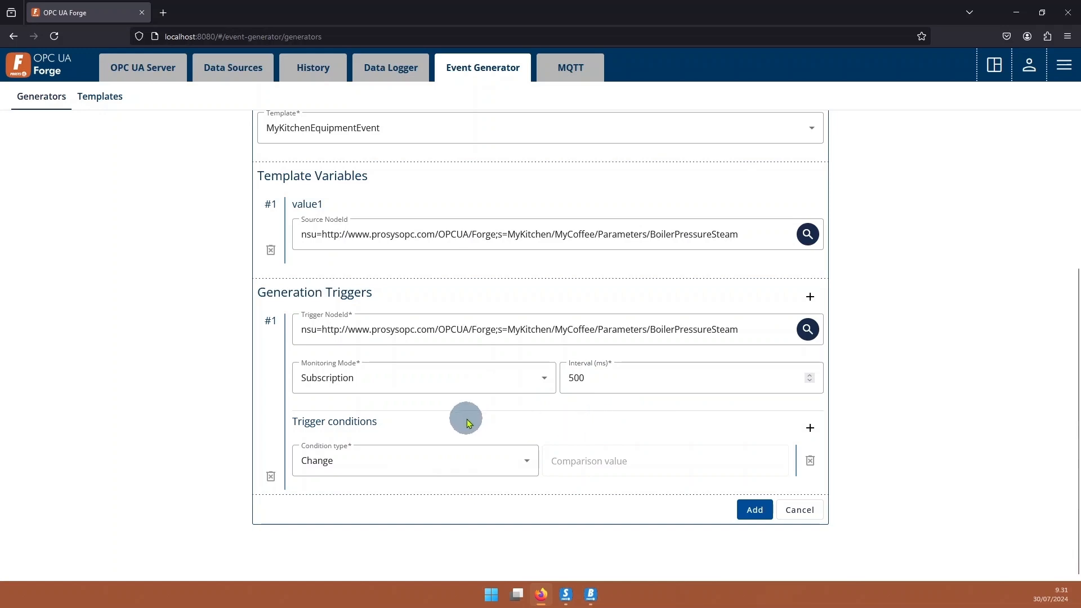
Set the trigger condition to High Limit with a comparison value of 1.5.
click(479, 455)
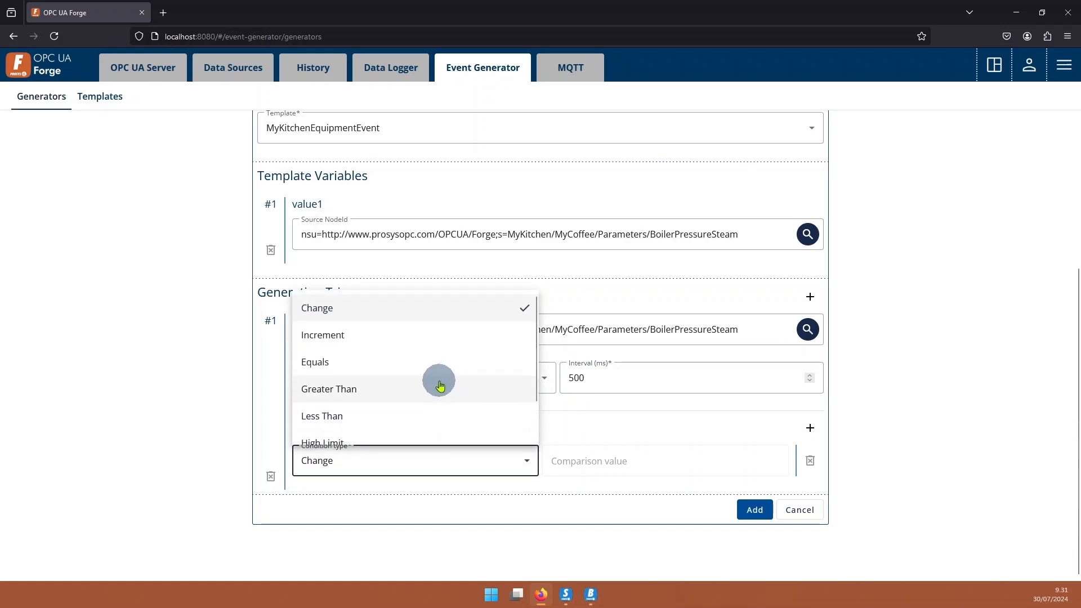
scroll(446, 386, down, 1)
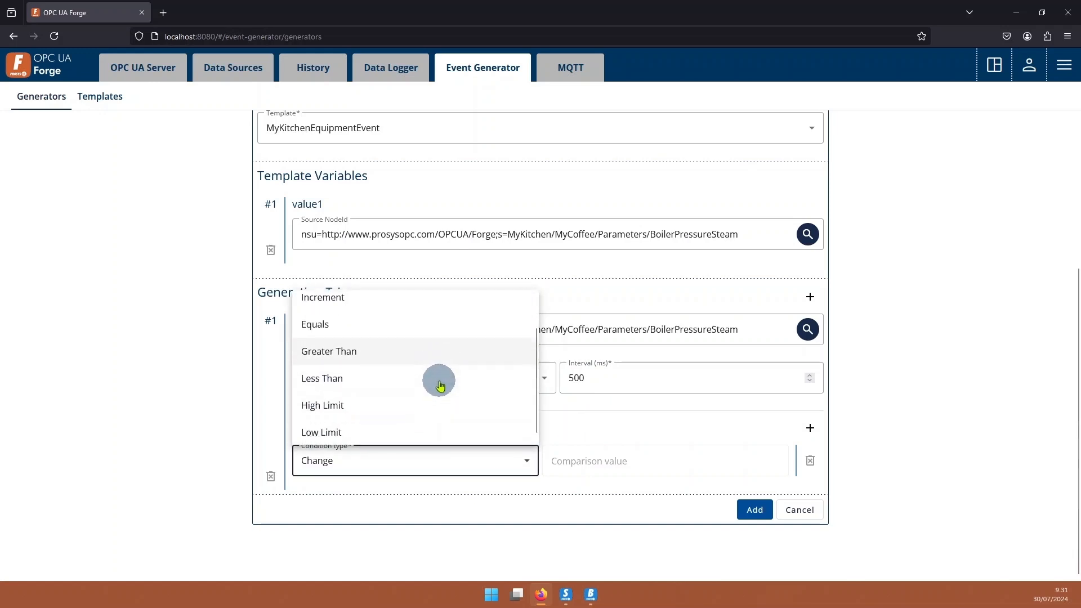
click(326, 401)
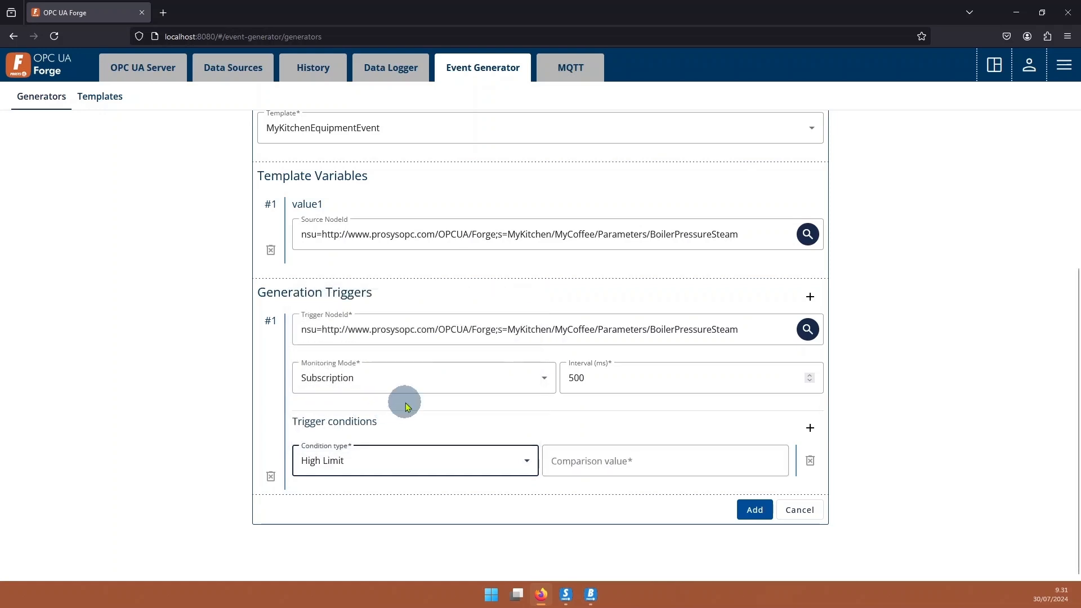
click(642, 457)
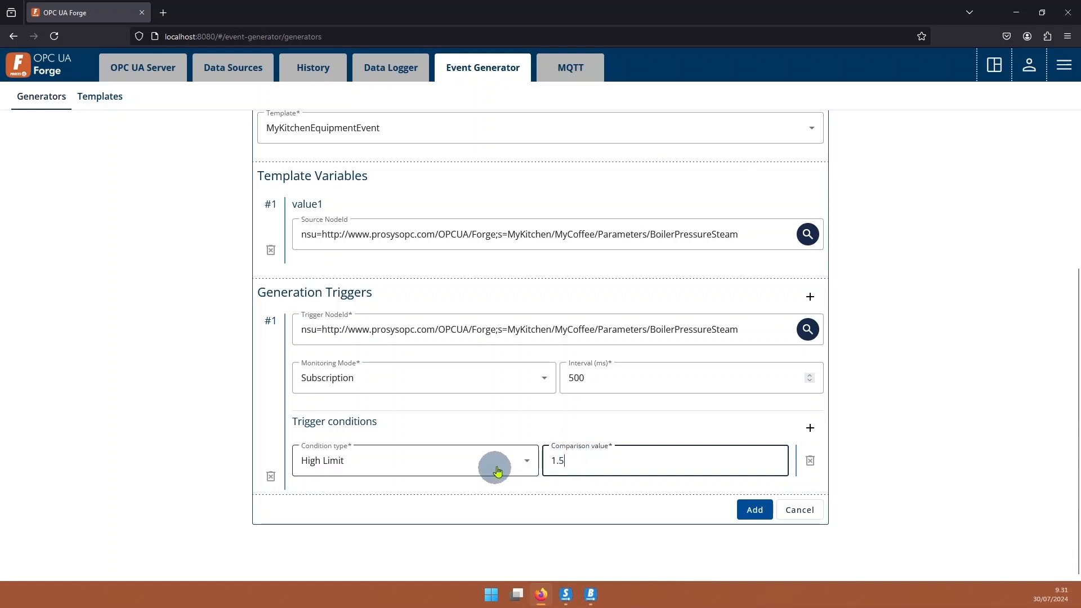
click(527, 444)
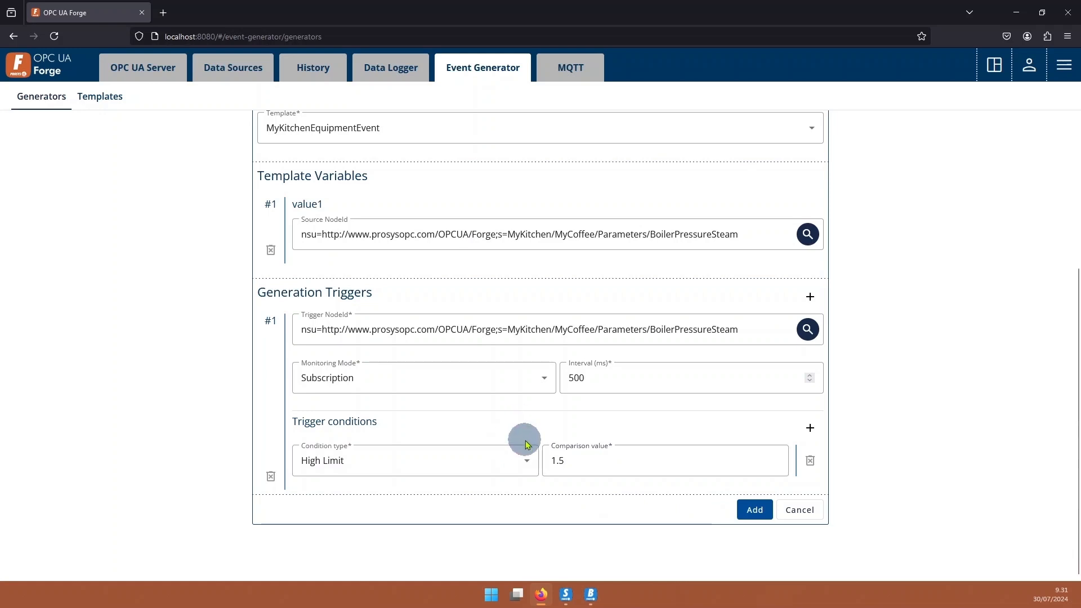
Review the MyCoffee generator's settings and add the event generator.
scroll(535, 445, up, 3)
scroll(534, 437, down, 4)
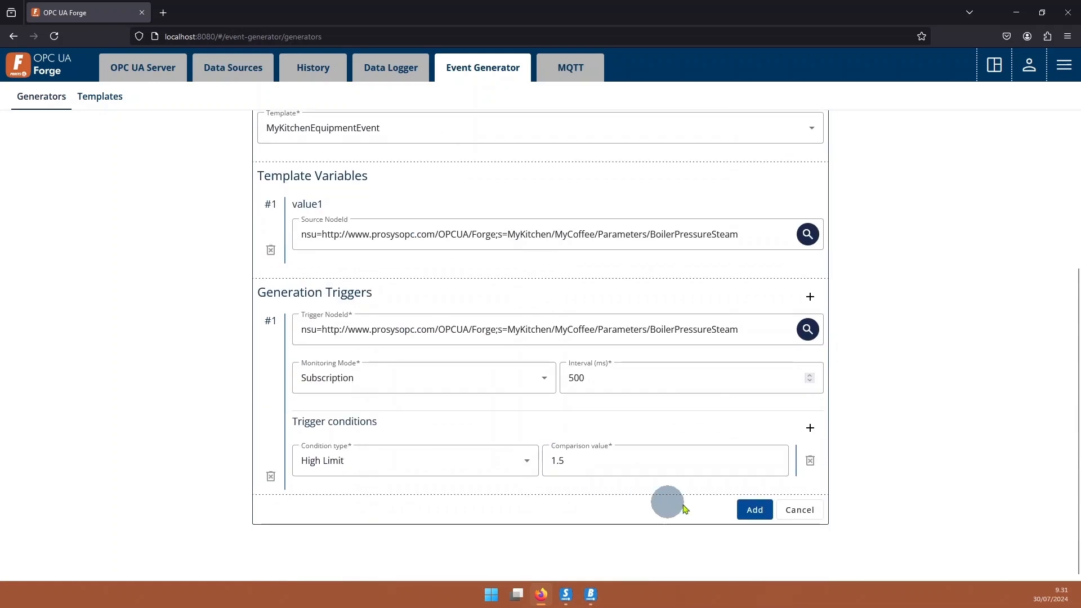
click(755, 511)
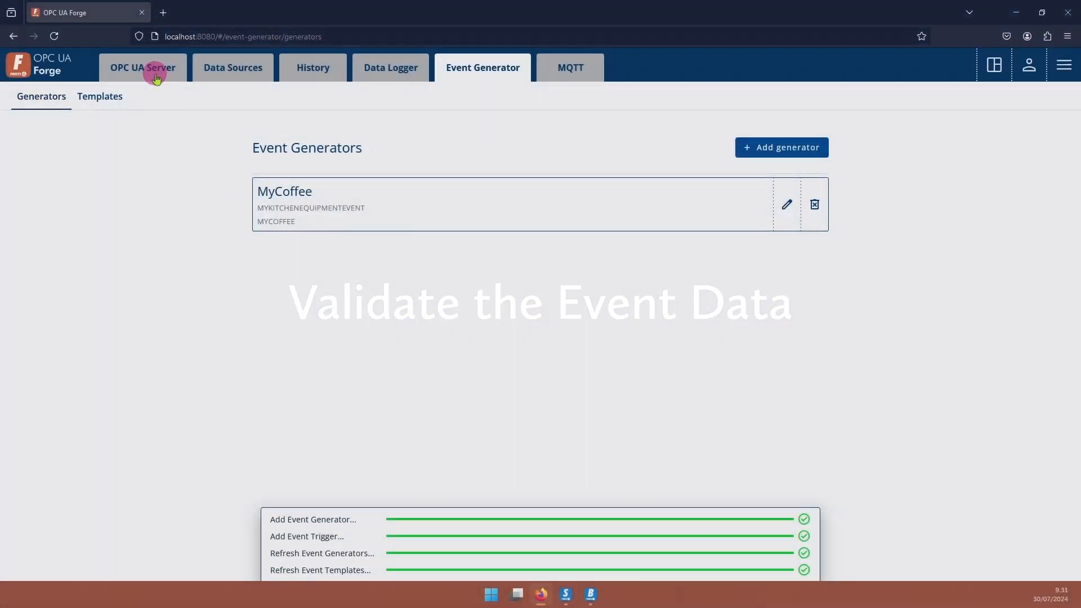
Show the contents of the MyKitchen folder in the OPC UA server's address space.
click(147, 68)
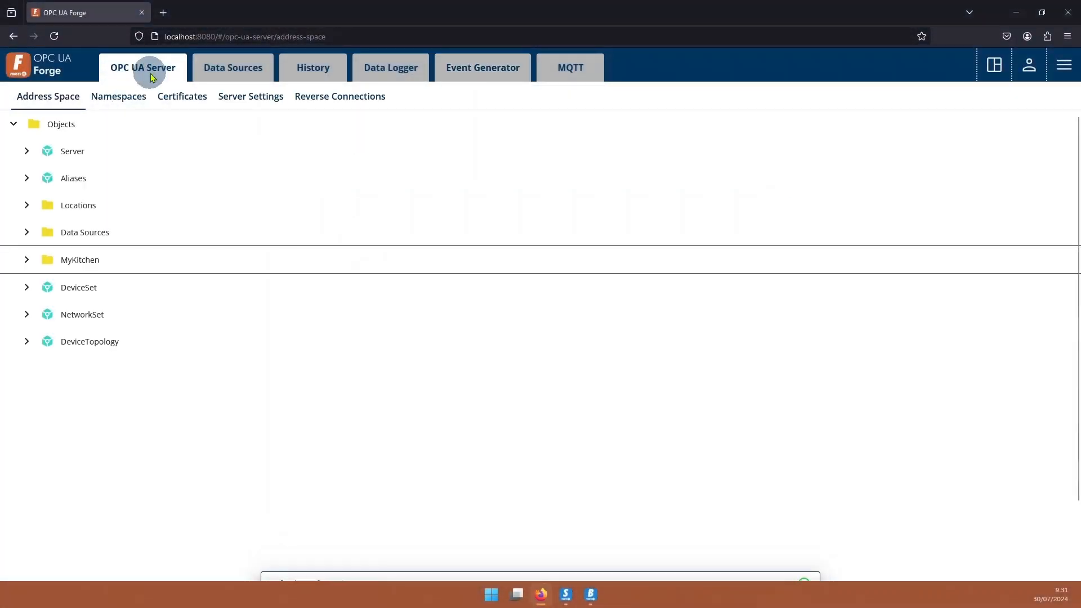
click(26, 259)
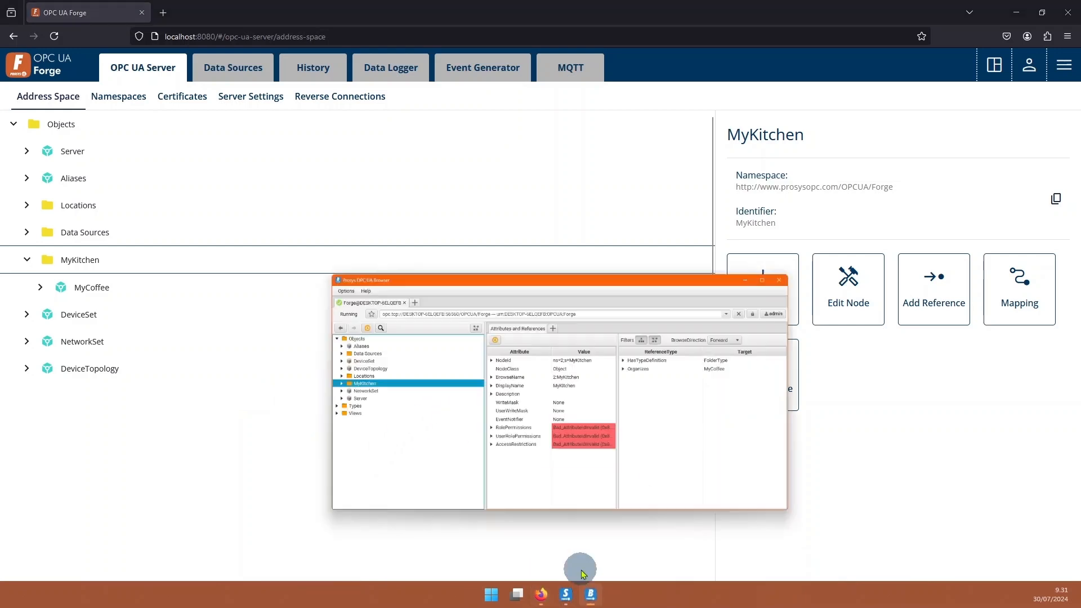
Switch to Prosys OPC UA Browser, monitor the events of MyKitchen's MyCoffee object, and widen the Message column in the event view.
click(516, 490)
click(233, 284)
click(279, 295)
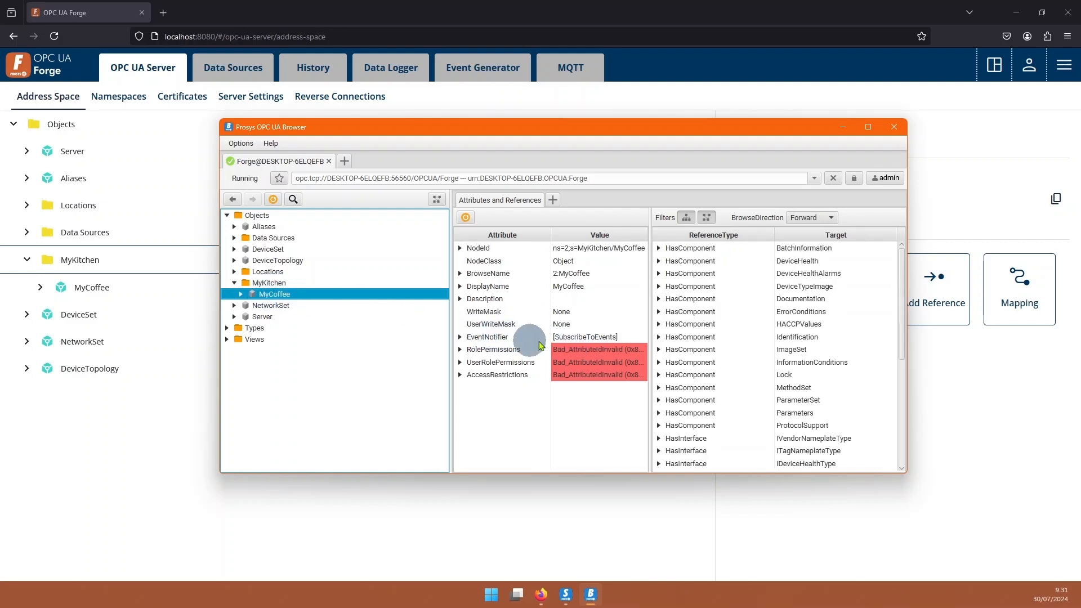
right_click(332, 296)
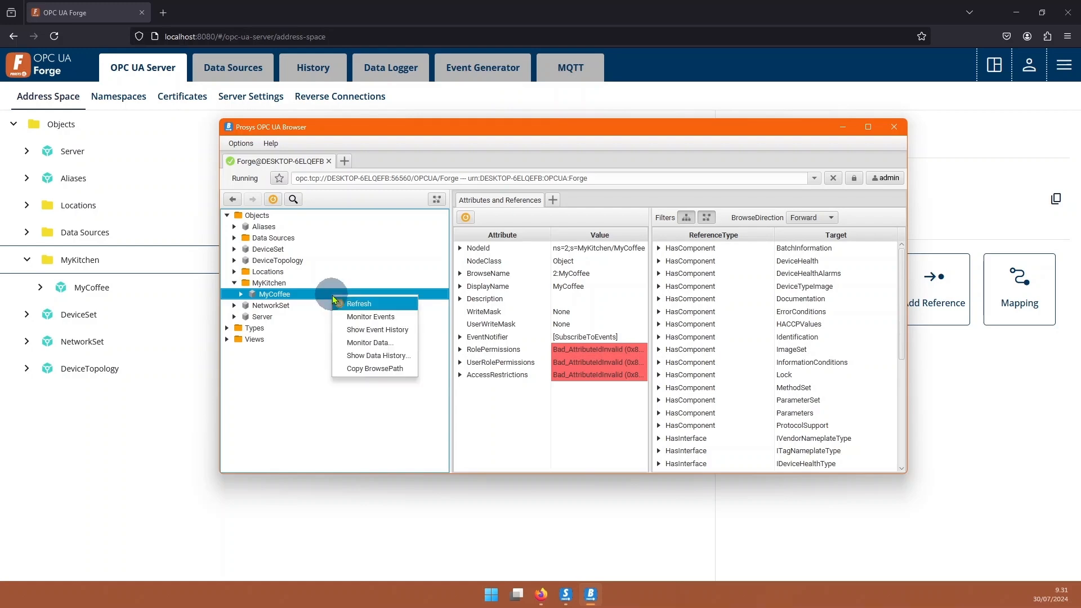
click(398, 320)
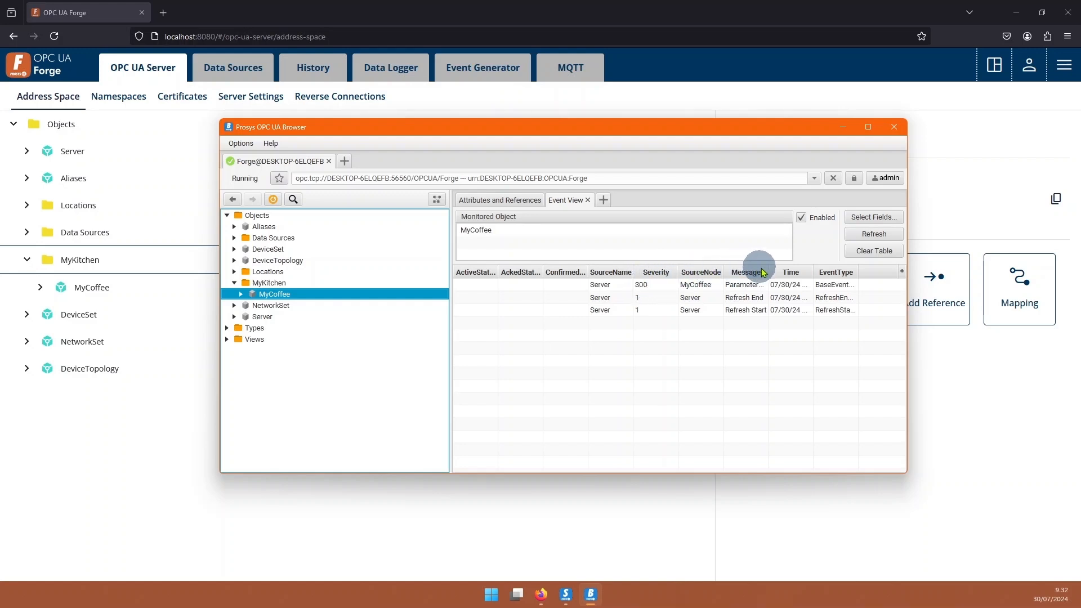
drag(768, 273, 823, 273)
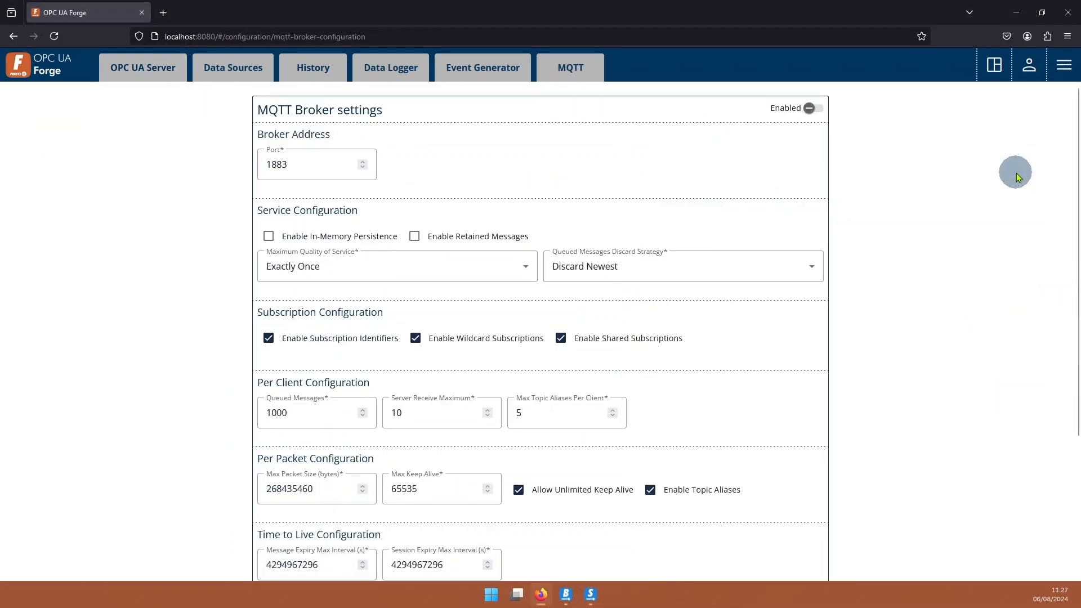
Start the OPC UA Publisher Module from the OPC UA Forge dashboard.
scroll(521, 292, down, 2)
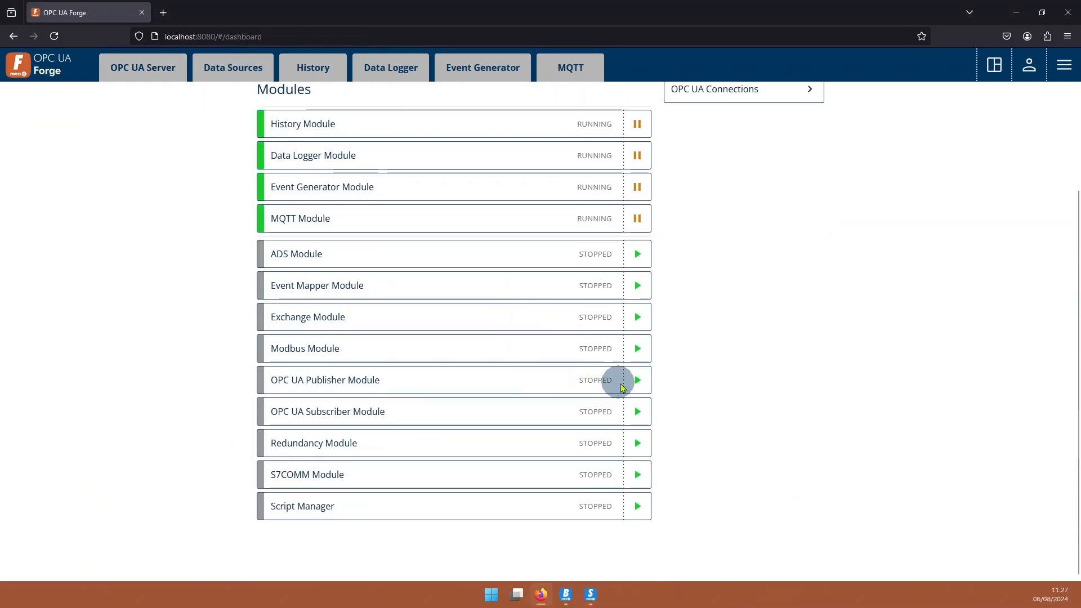
click(636, 381)
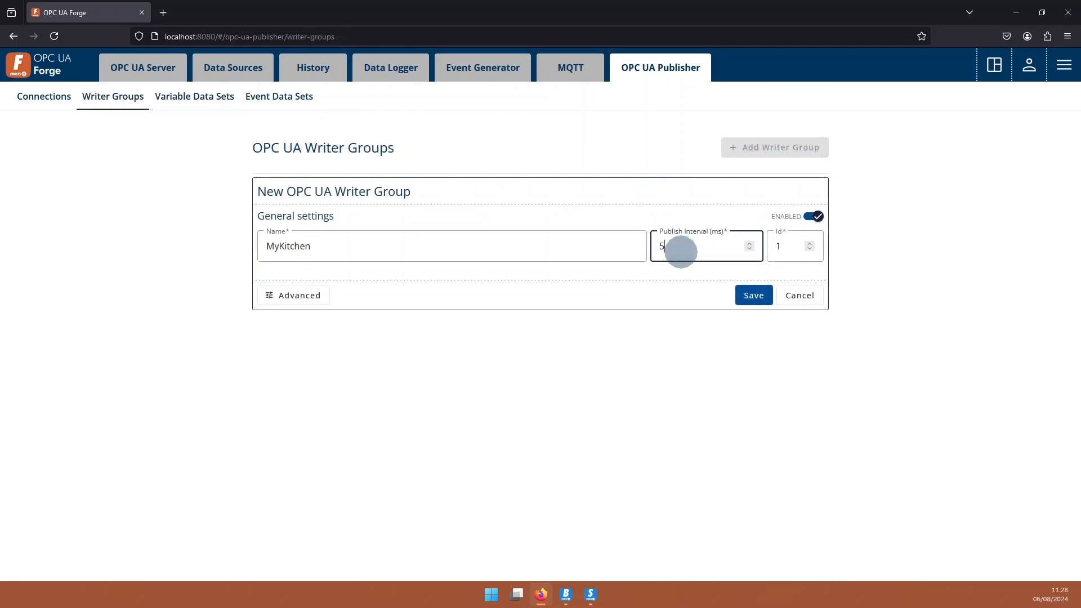
Save the new OPC UA writer group MyKitchen with a publish interval of 500 ms and ID 1.
click(753, 295)
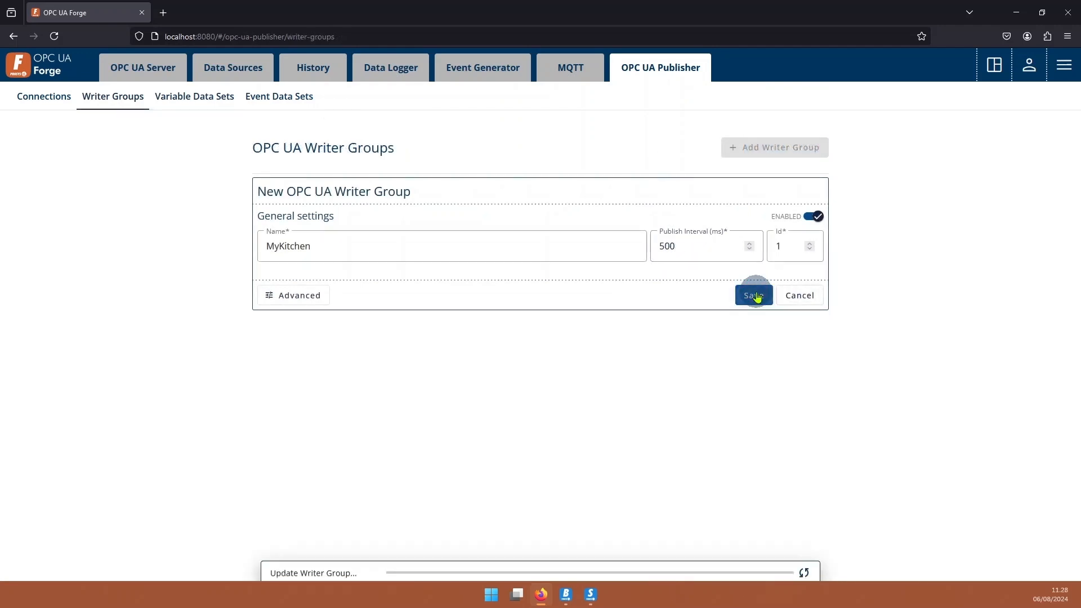